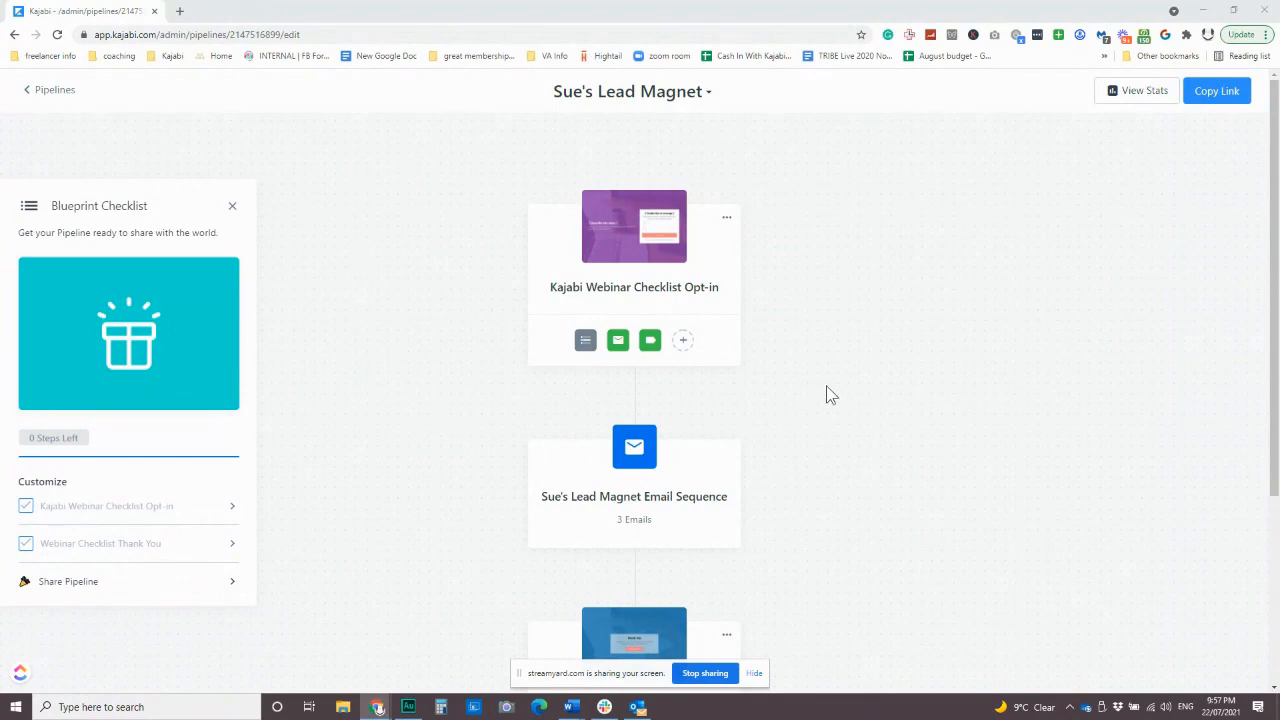
# Review the lead magnet pipeline's Kajabi Webinar Checklist Opt-in page and Webinar Checklist Thank You page, and return to the pipeline overview.
pyautogui.moveTo(686, 272)
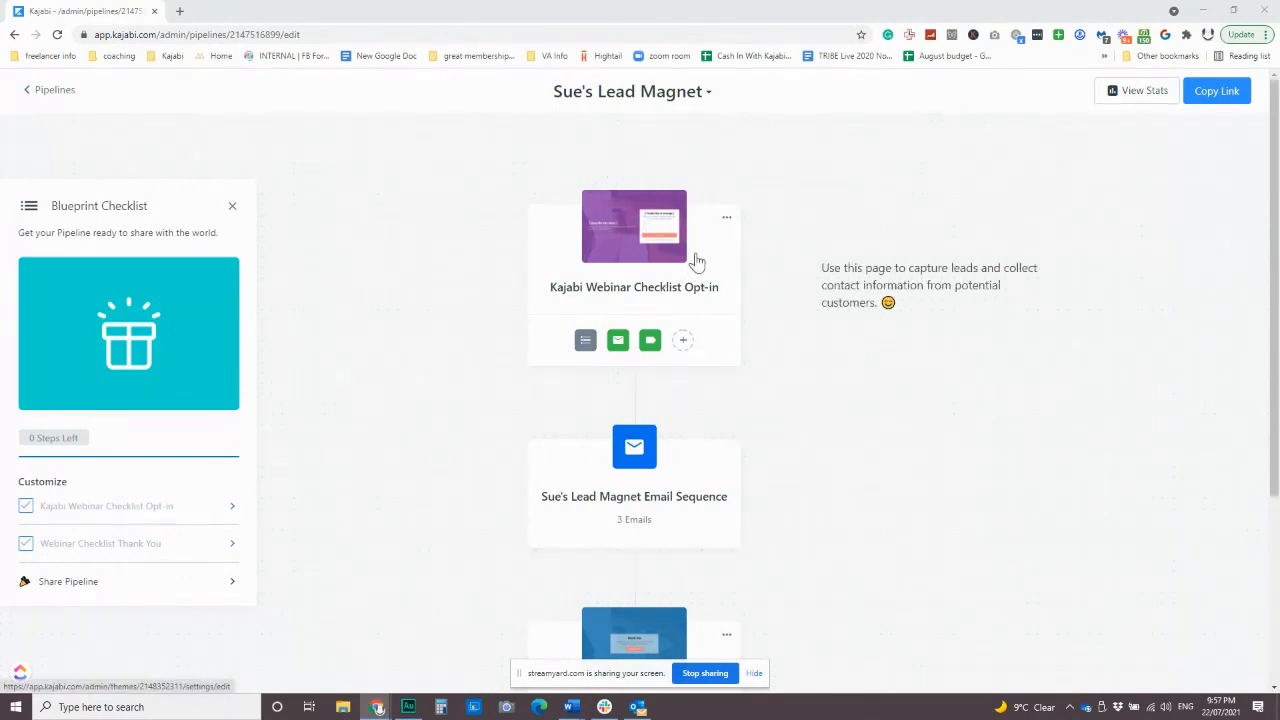
pyautogui.click(623, 252)
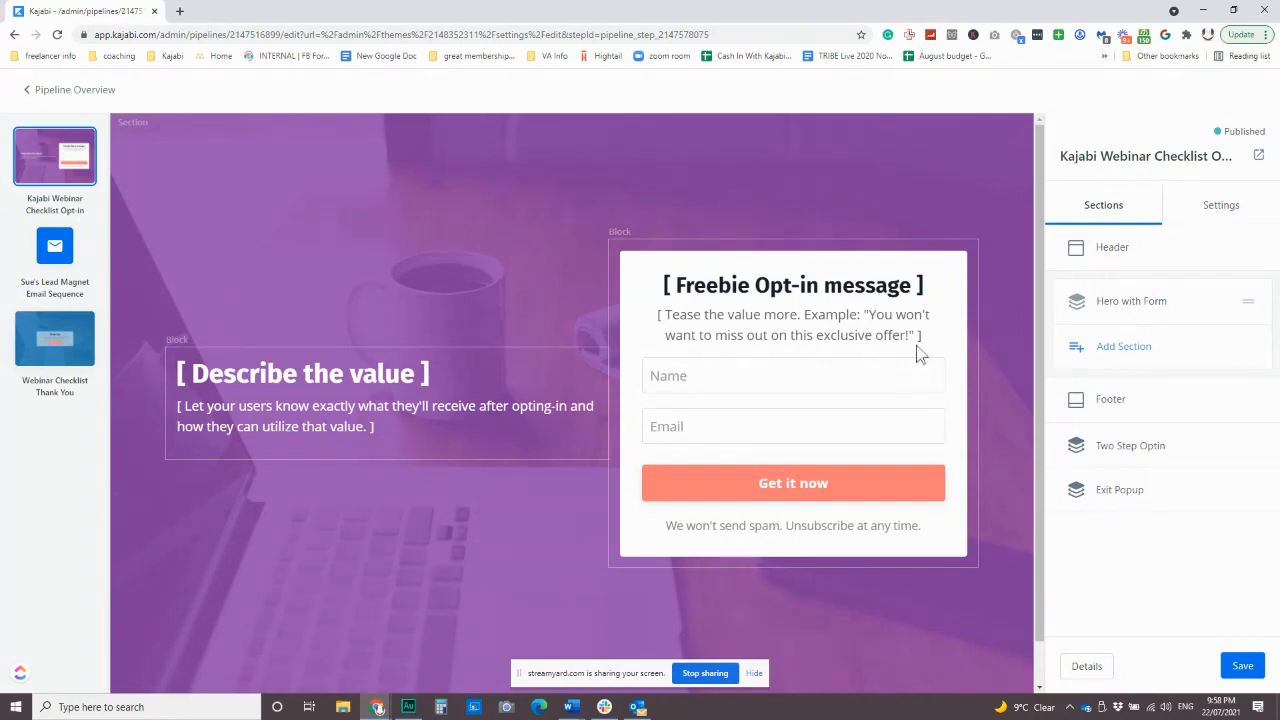
pyautogui.click(50, 346)
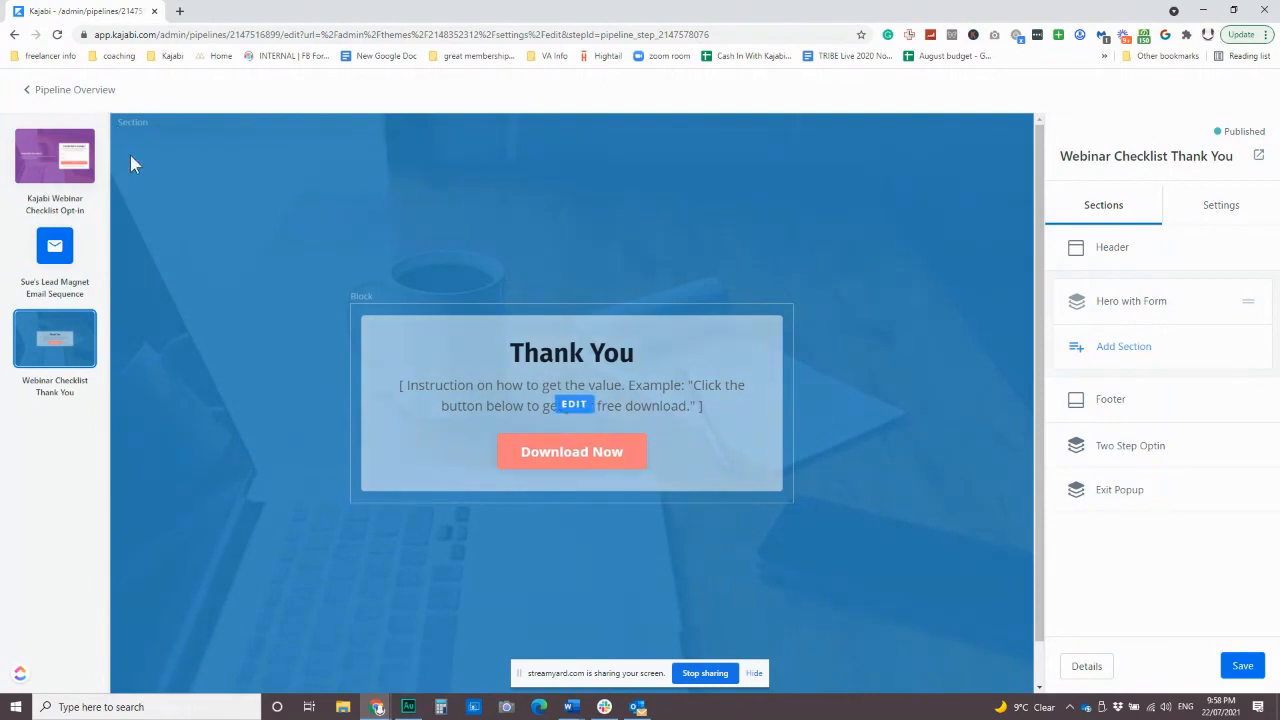
pyautogui.click(61, 92)
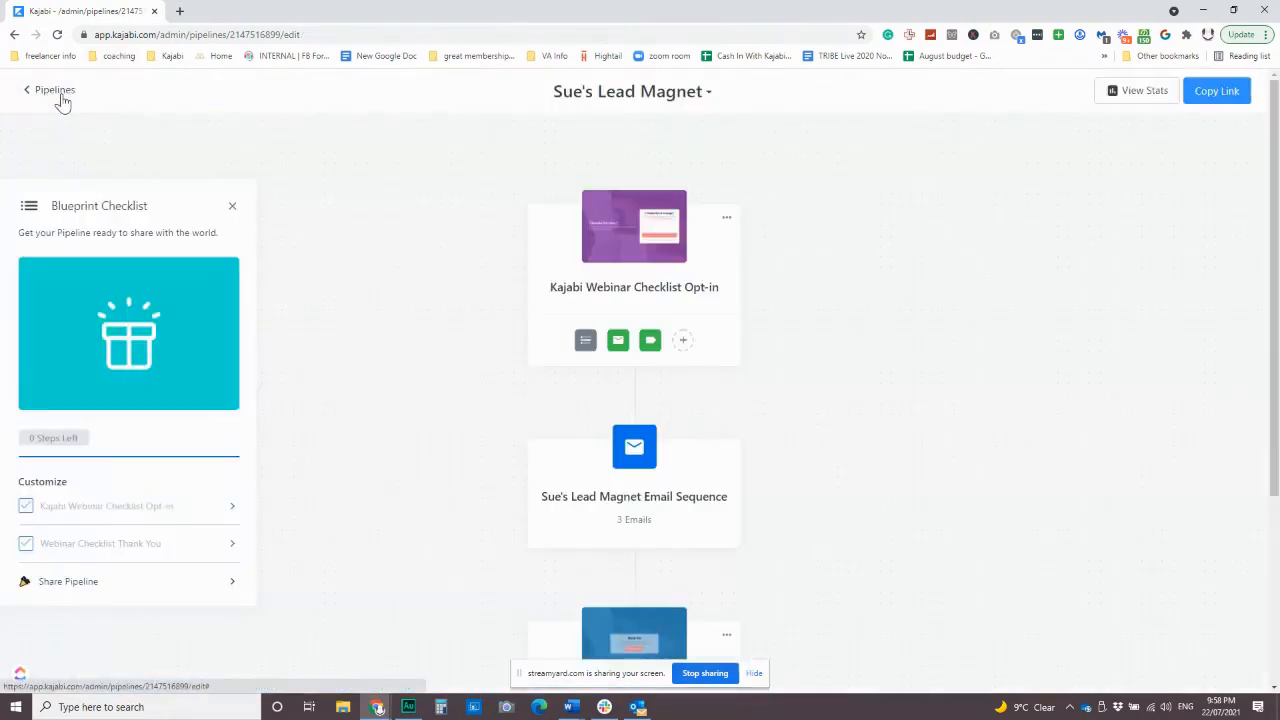
# Review the emails in the lead magnet email sequence, including the Day 4 email "You might like this mini course".
pyautogui.click(56, 91)
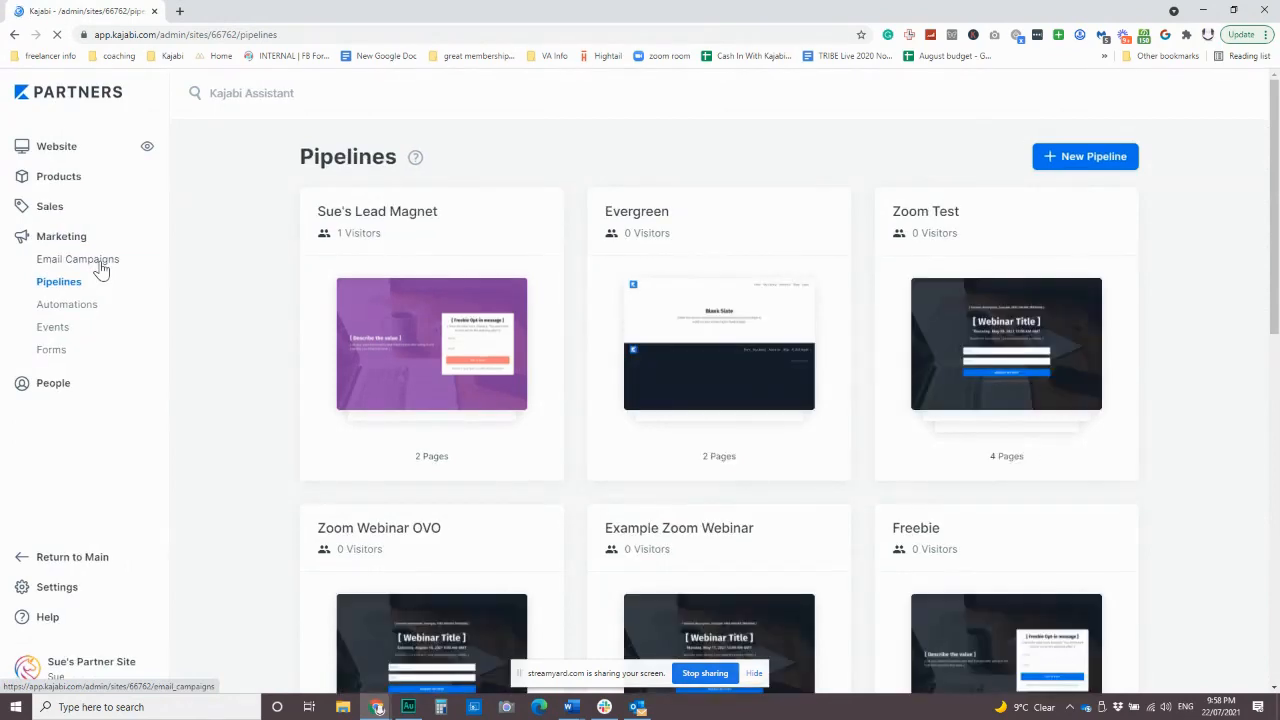
pyautogui.click(78, 259)
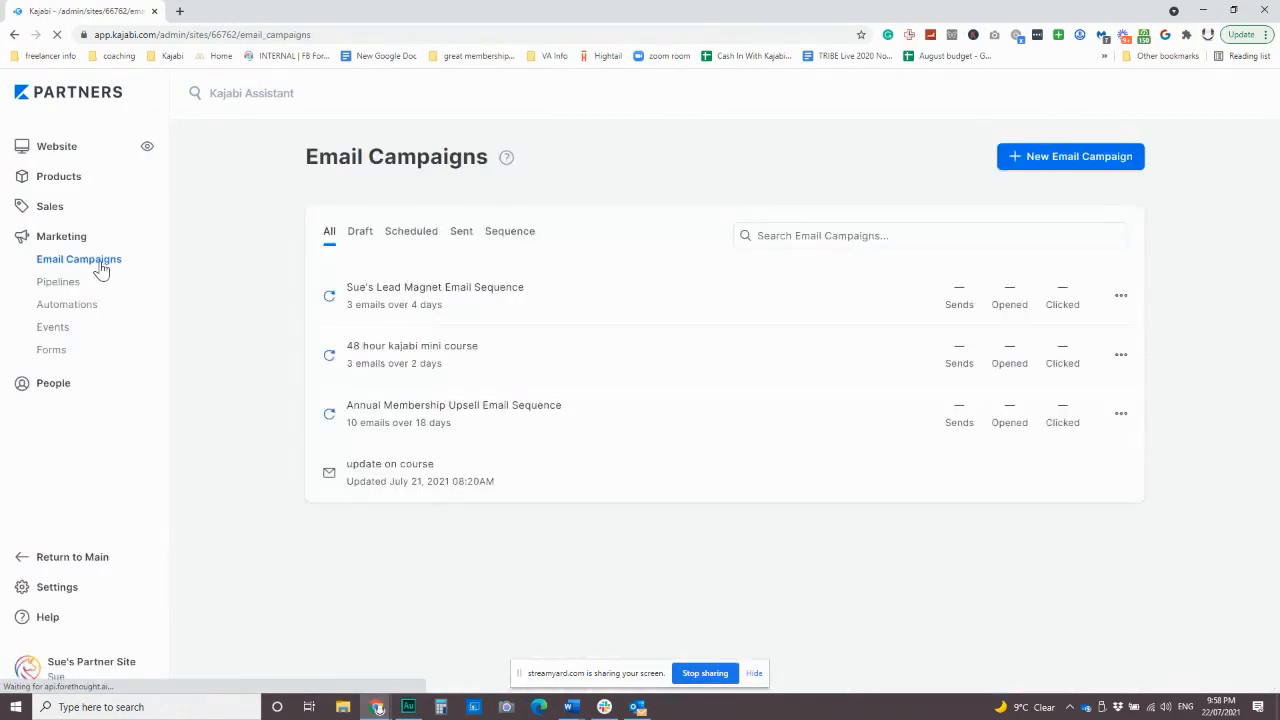
pyautogui.click(460, 288)
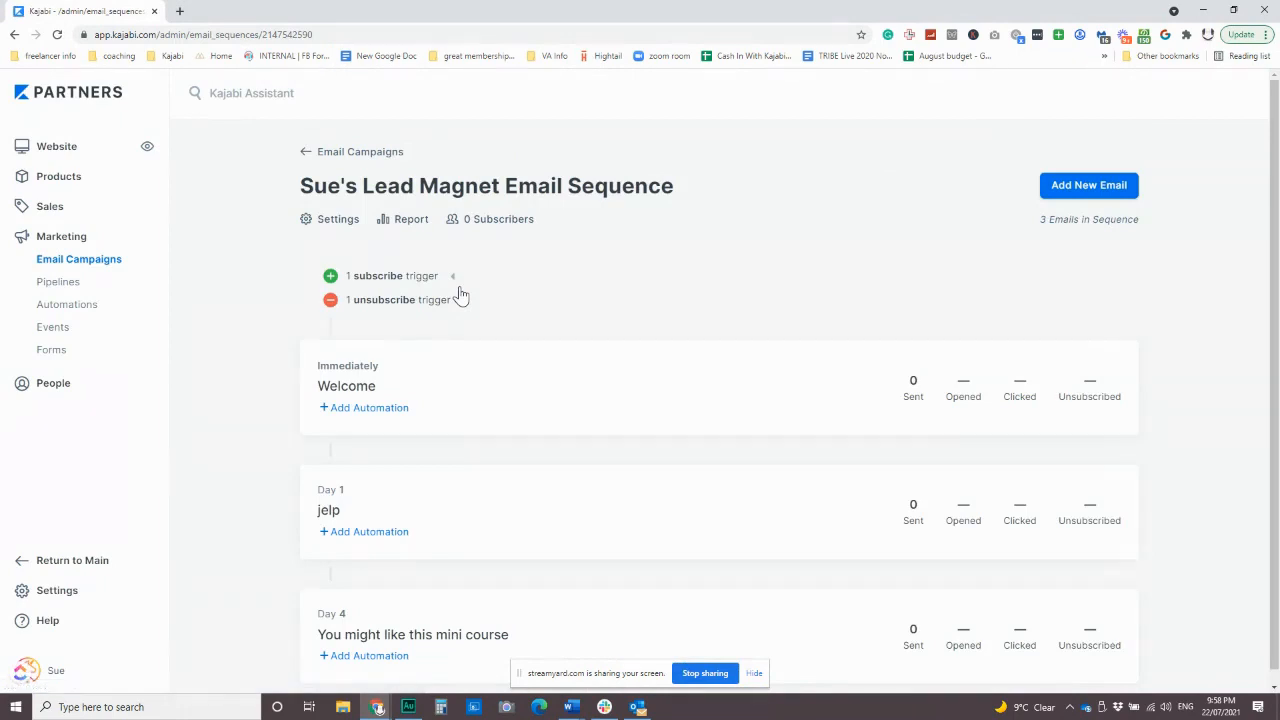
pyautogui.scroll(-1, 630, 363)
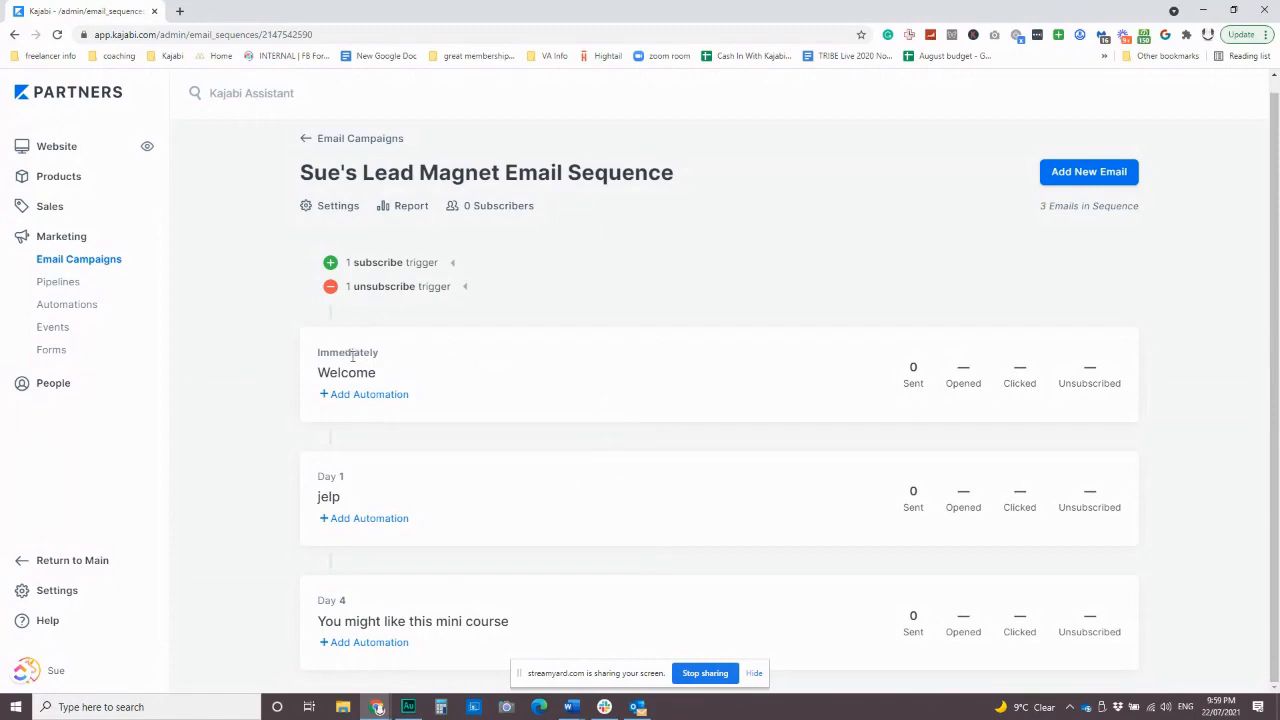
pyautogui.click(438, 627)
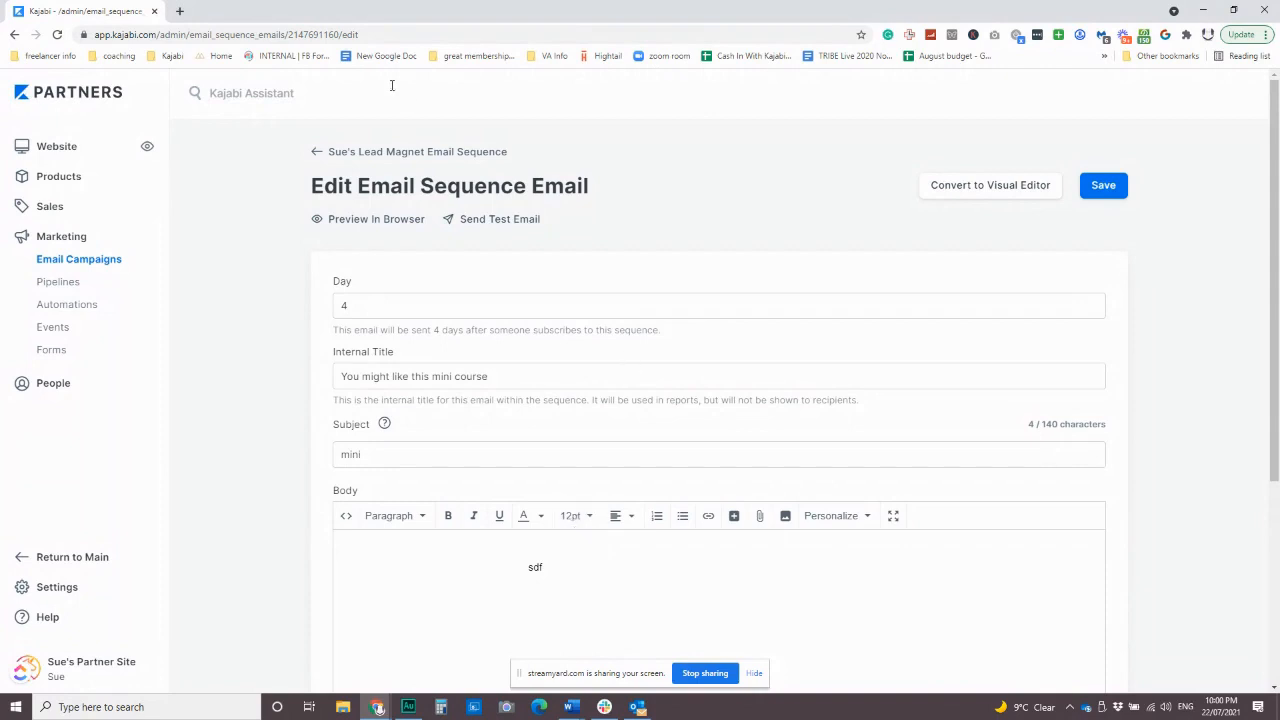
pyautogui.click(314, 158)
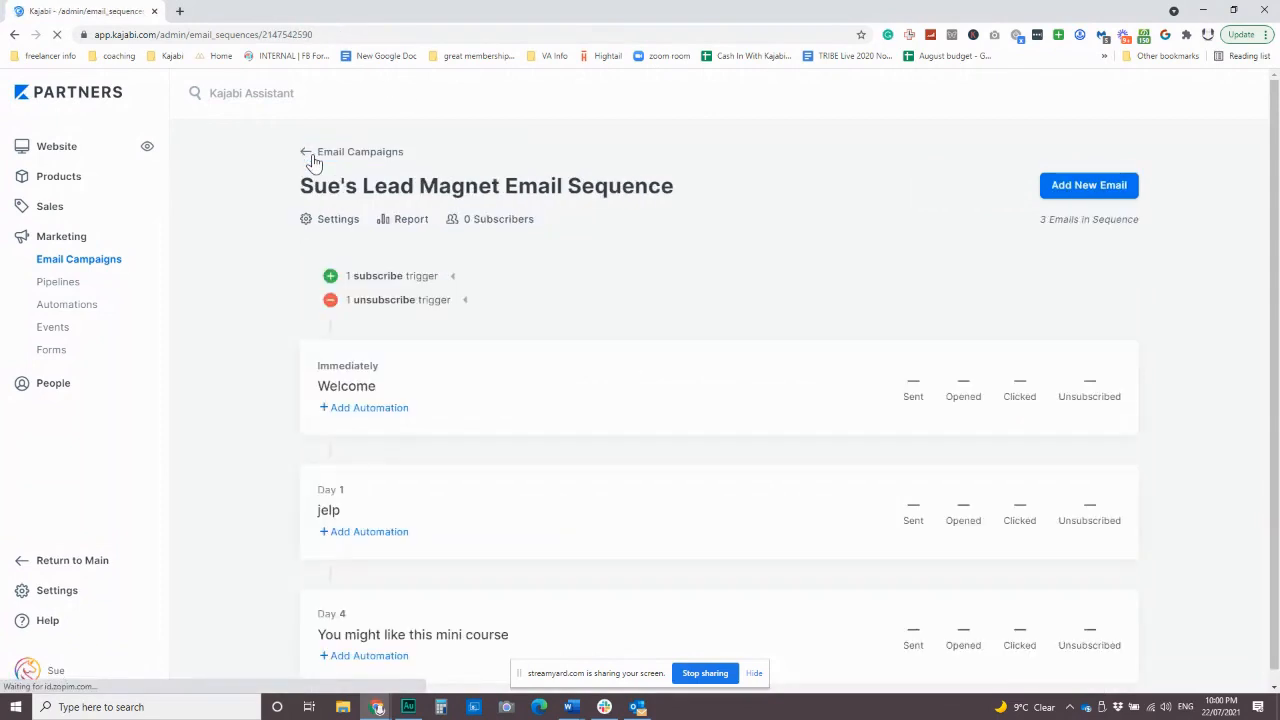
pyautogui.scroll(-1, 648, 457)
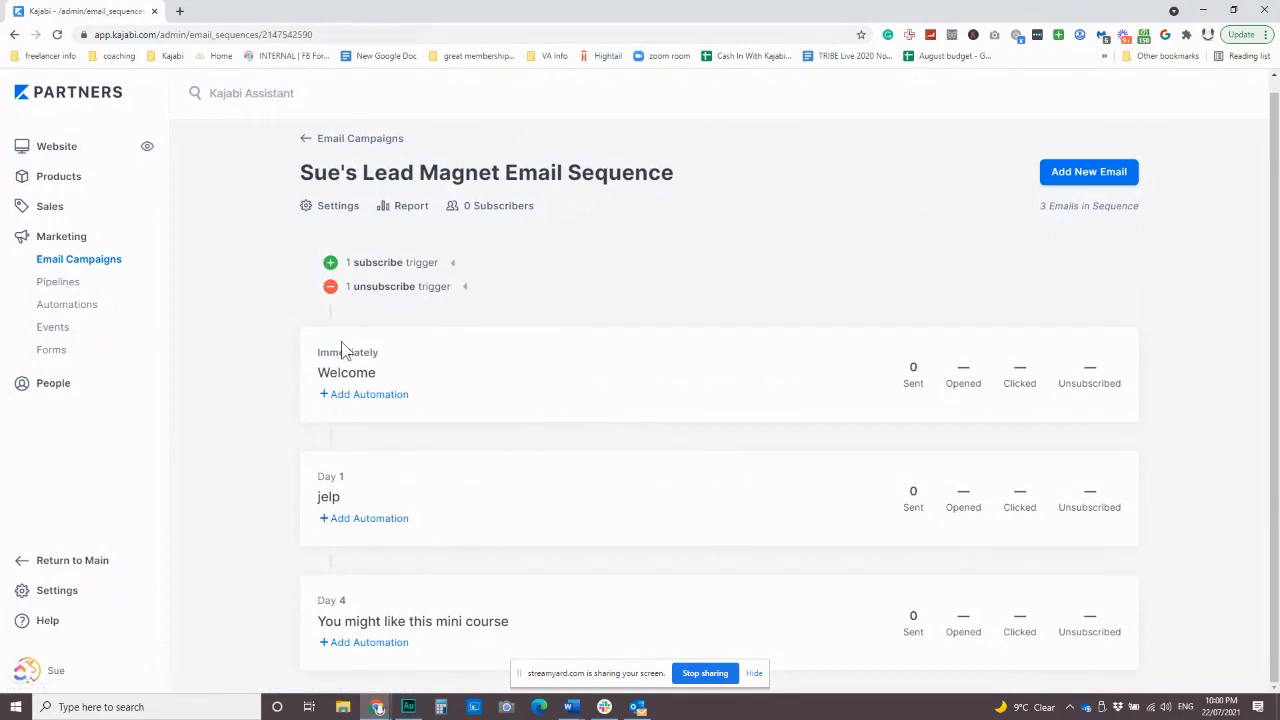
# Examine the automations set on the Kajabi Mini Course offer.
pyautogui.click(50, 213)
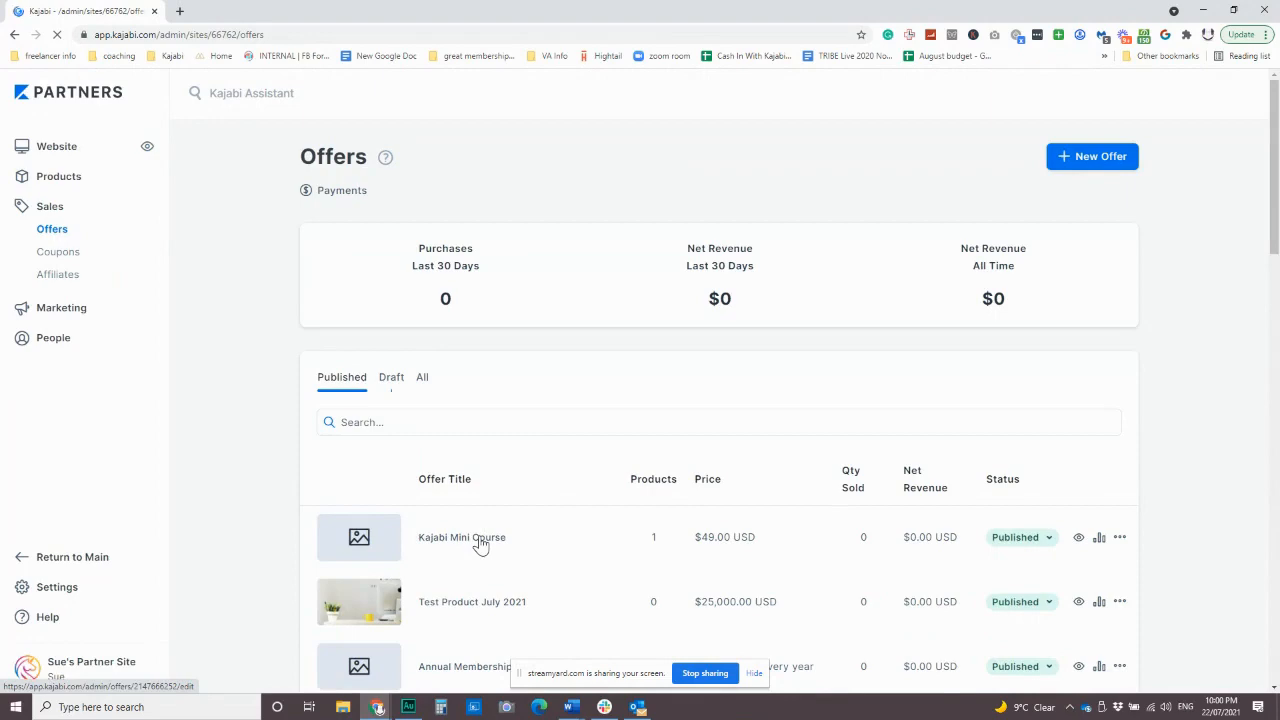
pyautogui.click(481, 540)
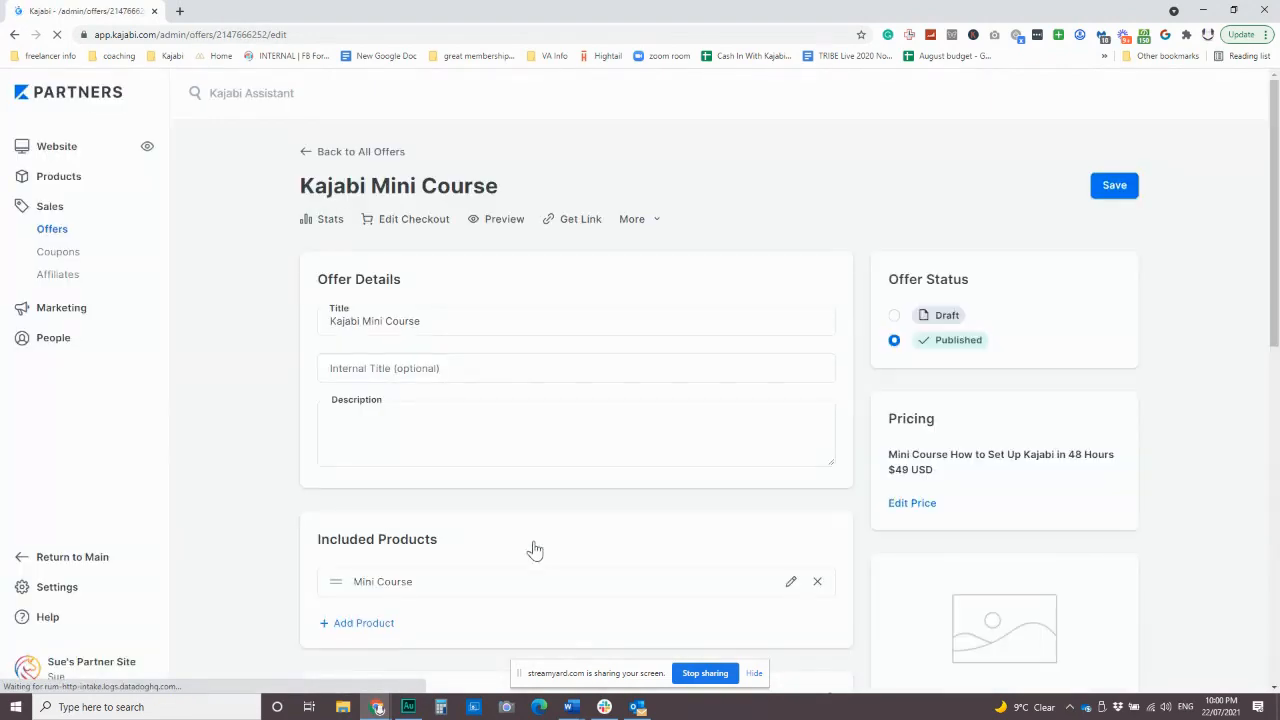
pyautogui.scroll(-10, 560, 545)
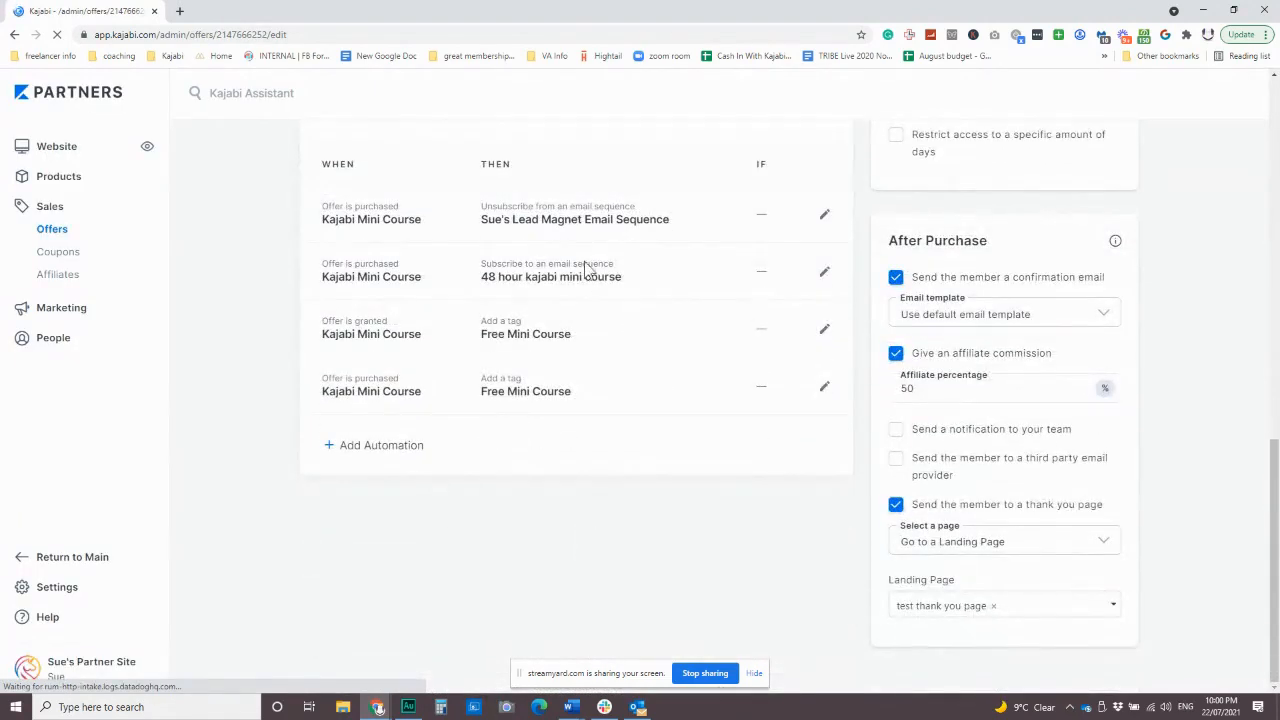
pyautogui.scroll(1, 737, 257)
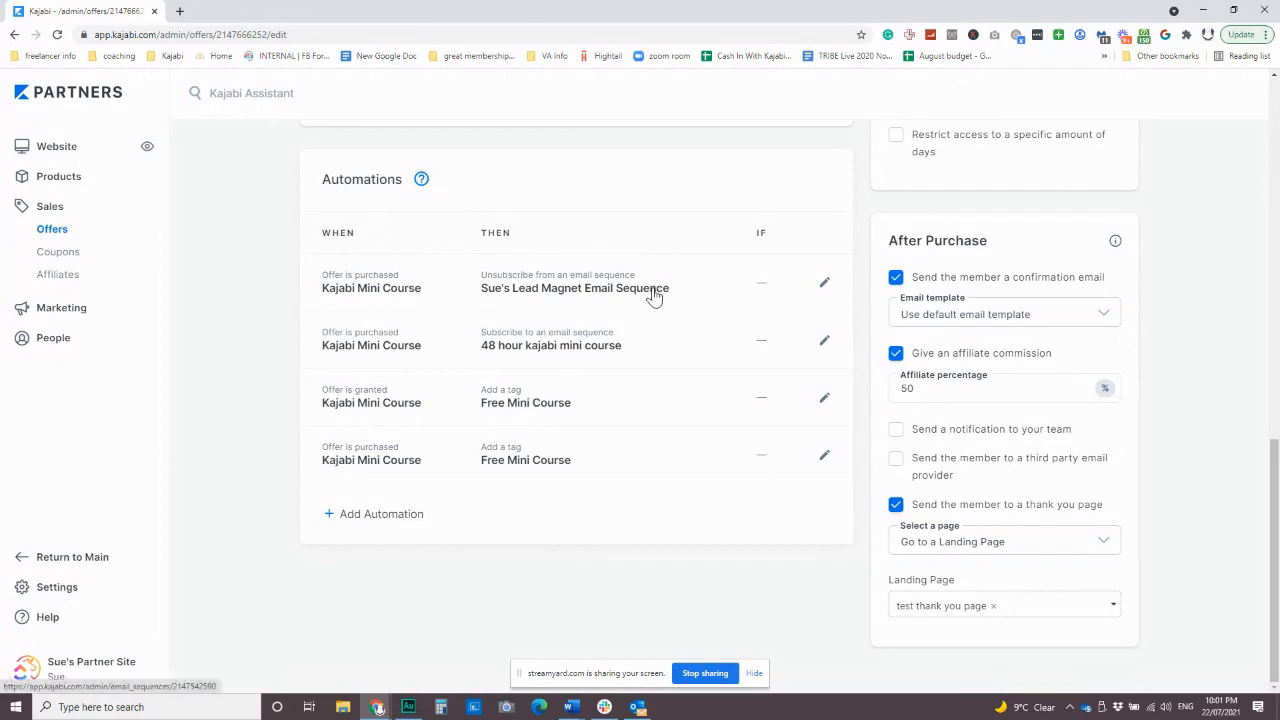
# Review the emails in the "48 hour kajabi mini course" sequence and the automations in its settings.
pyautogui.click(83, 314)
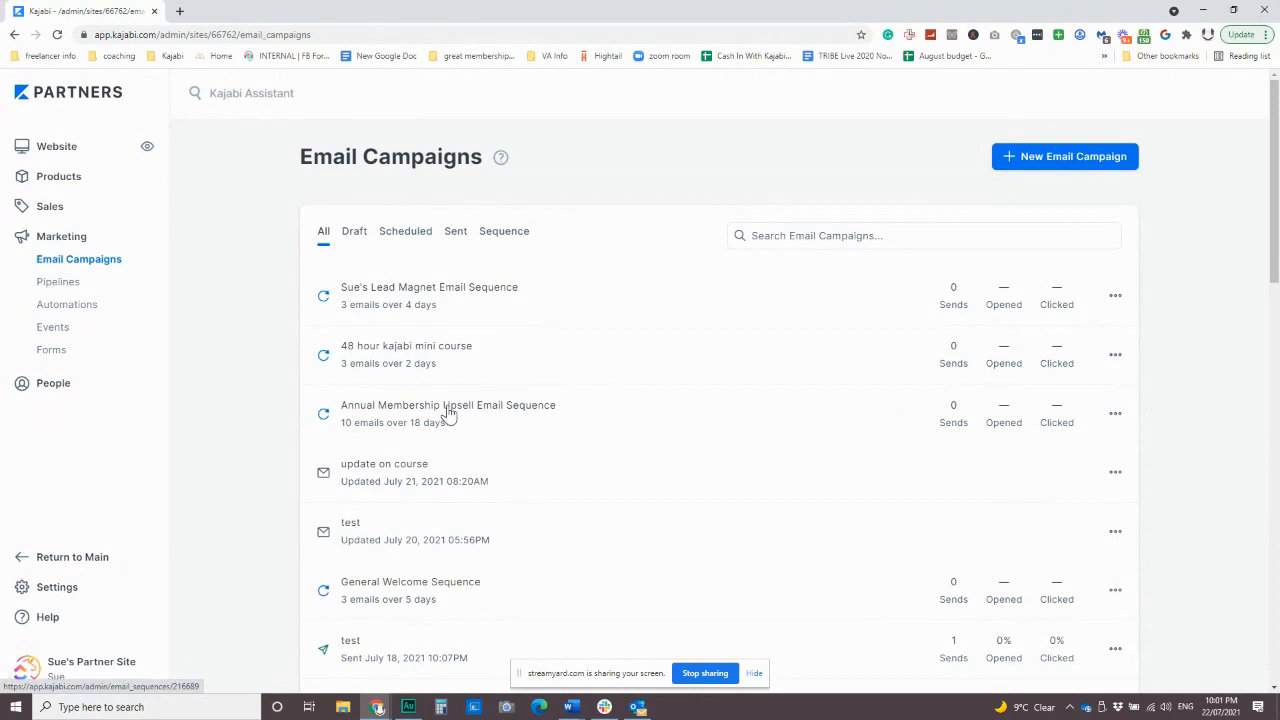
pyautogui.click(440, 355)
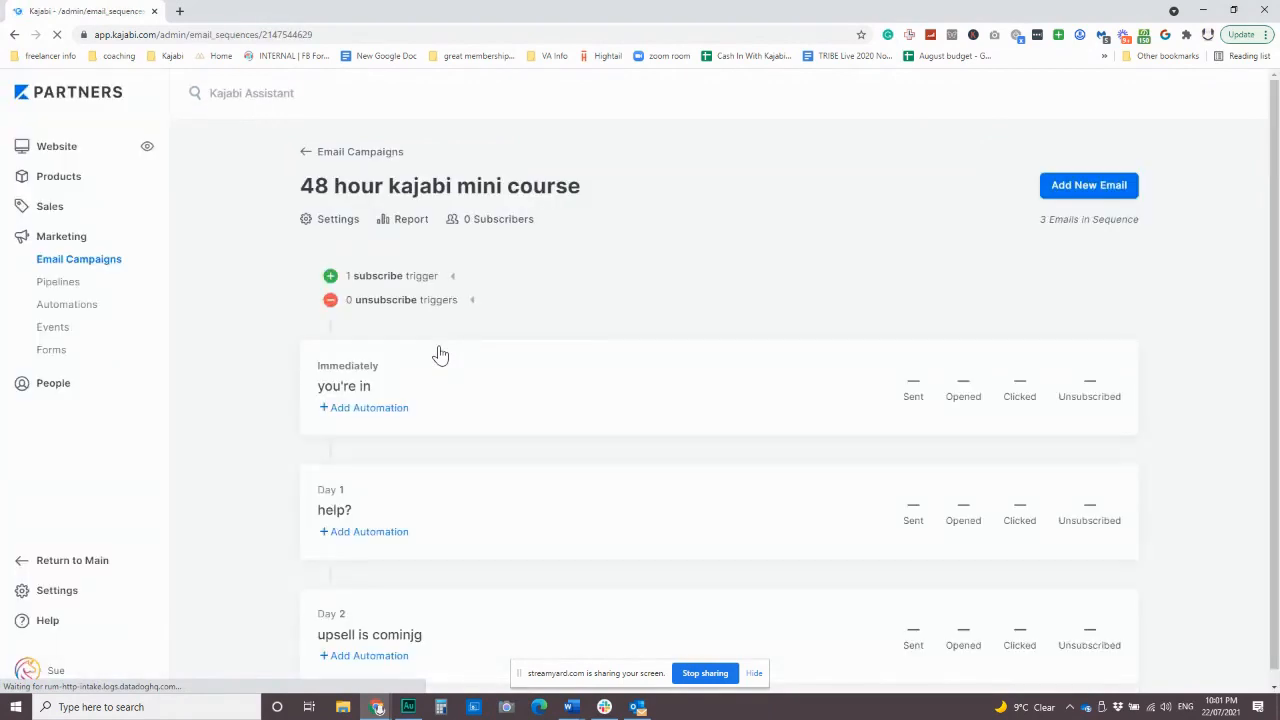
pyautogui.scroll(-1, 467, 417)
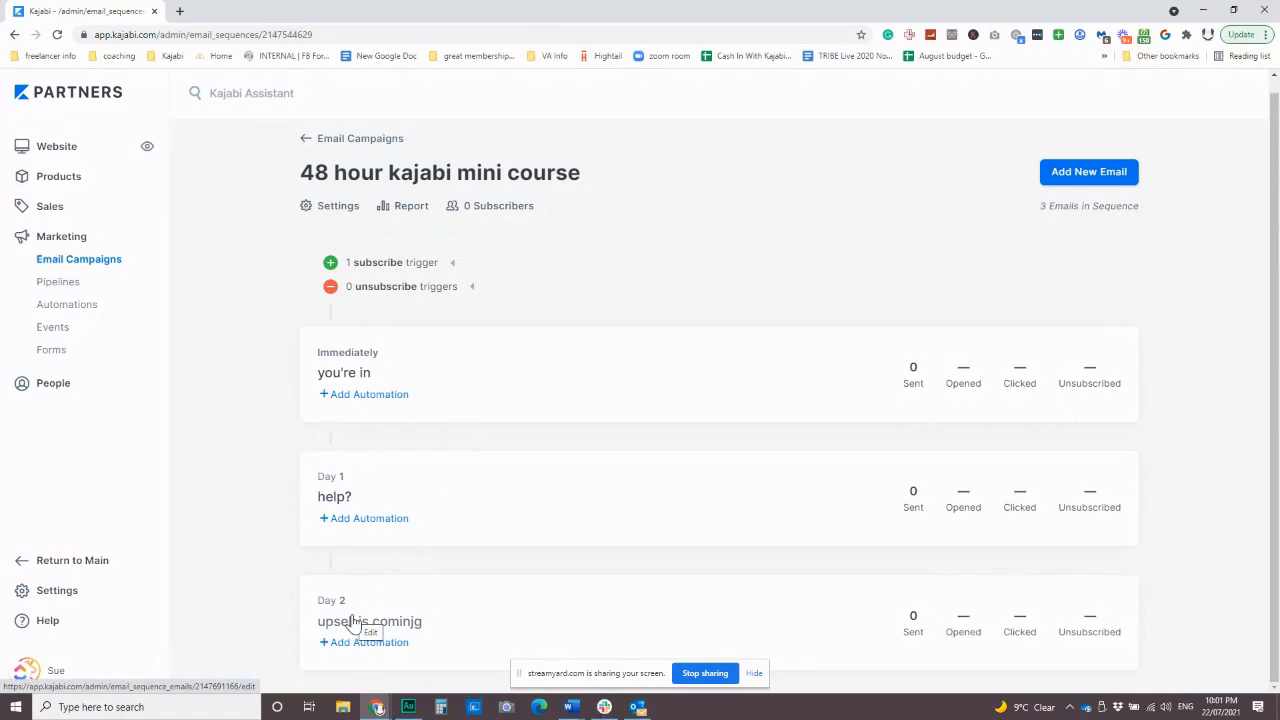
pyautogui.click(334, 214)
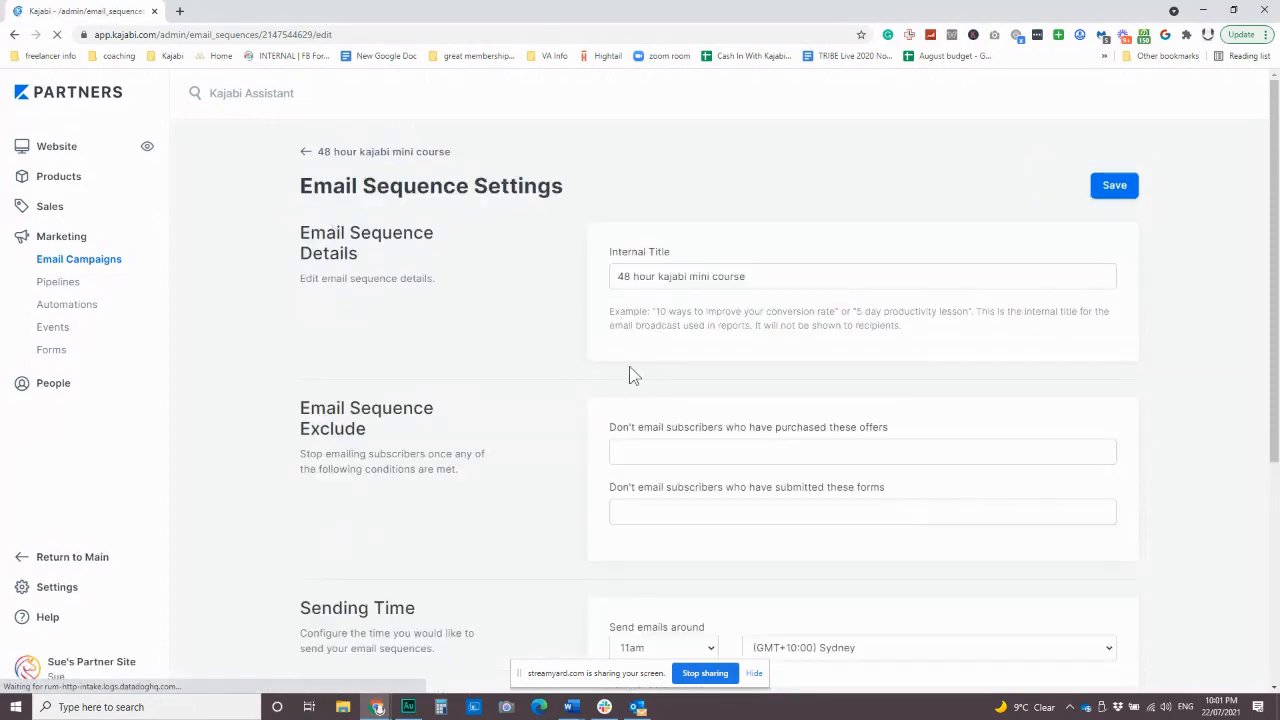
pyautogui.scroll(-4, 505, 415)
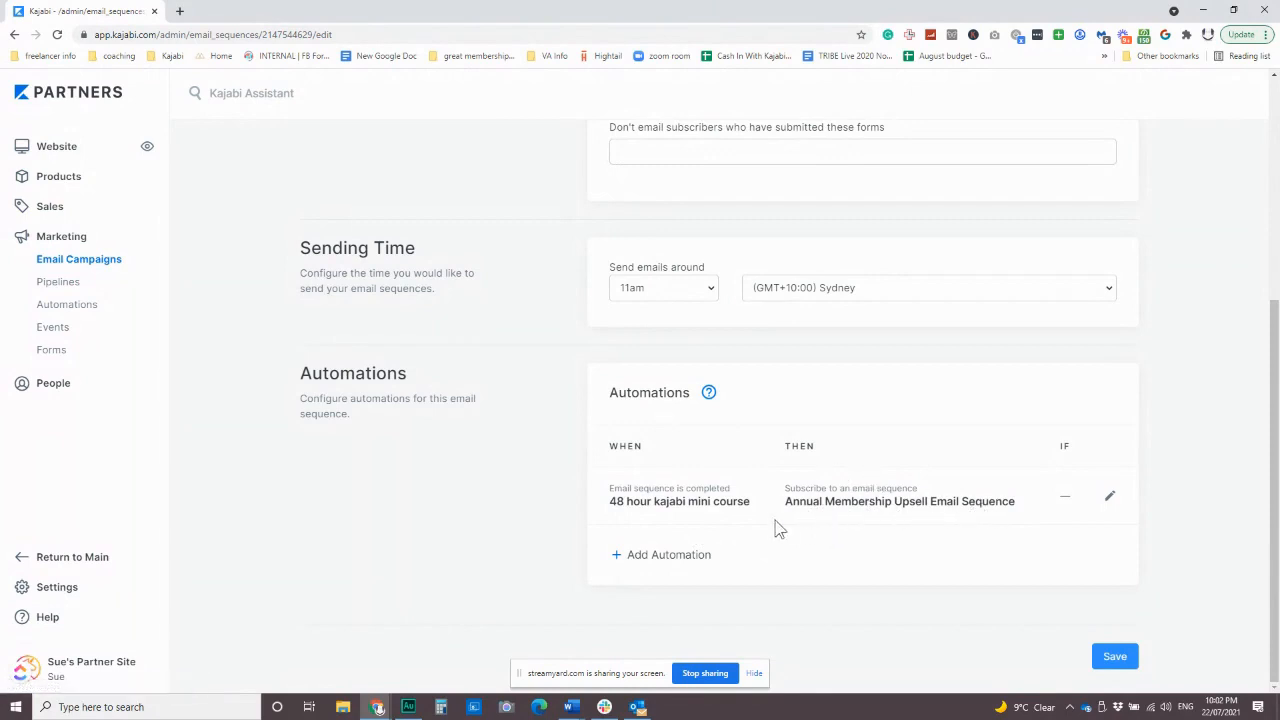
pyautogui.scroll(3, 775, 527)
pyautogui.scroll(-3, 775, 527)
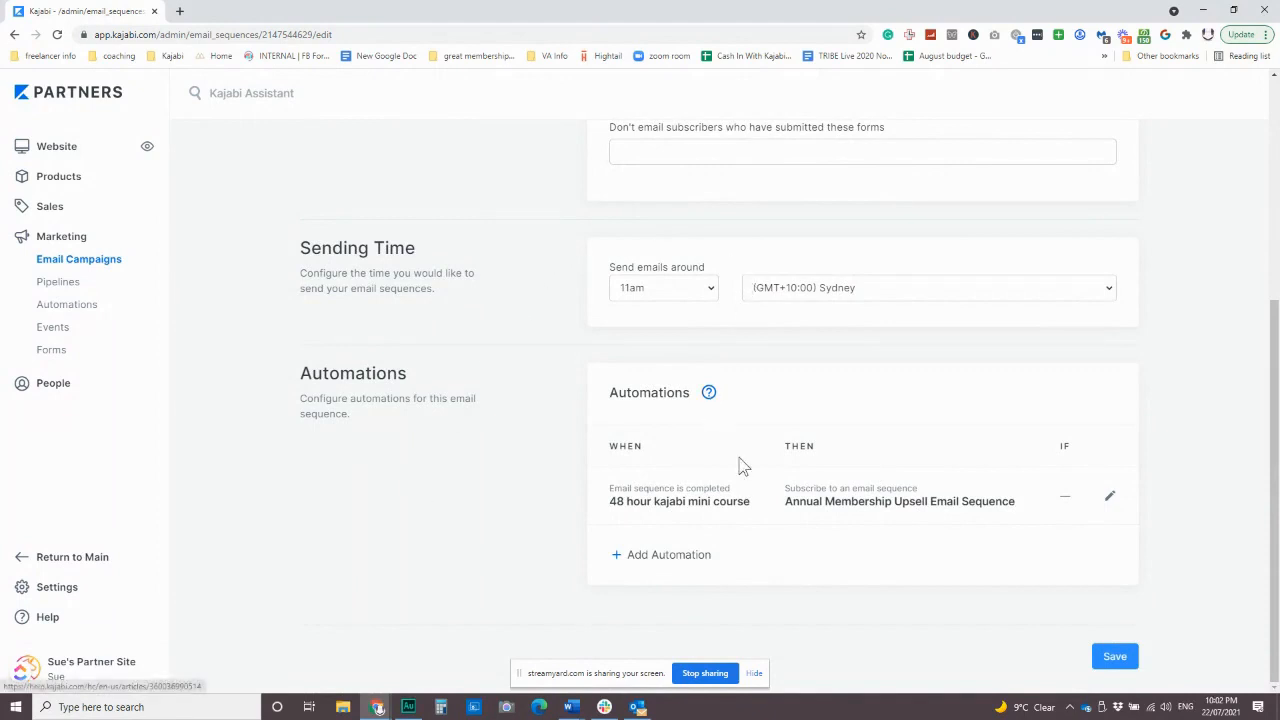
# Examine the automations in the settings of the lead magnet email sequence.
pyautogui.click(104, 262)
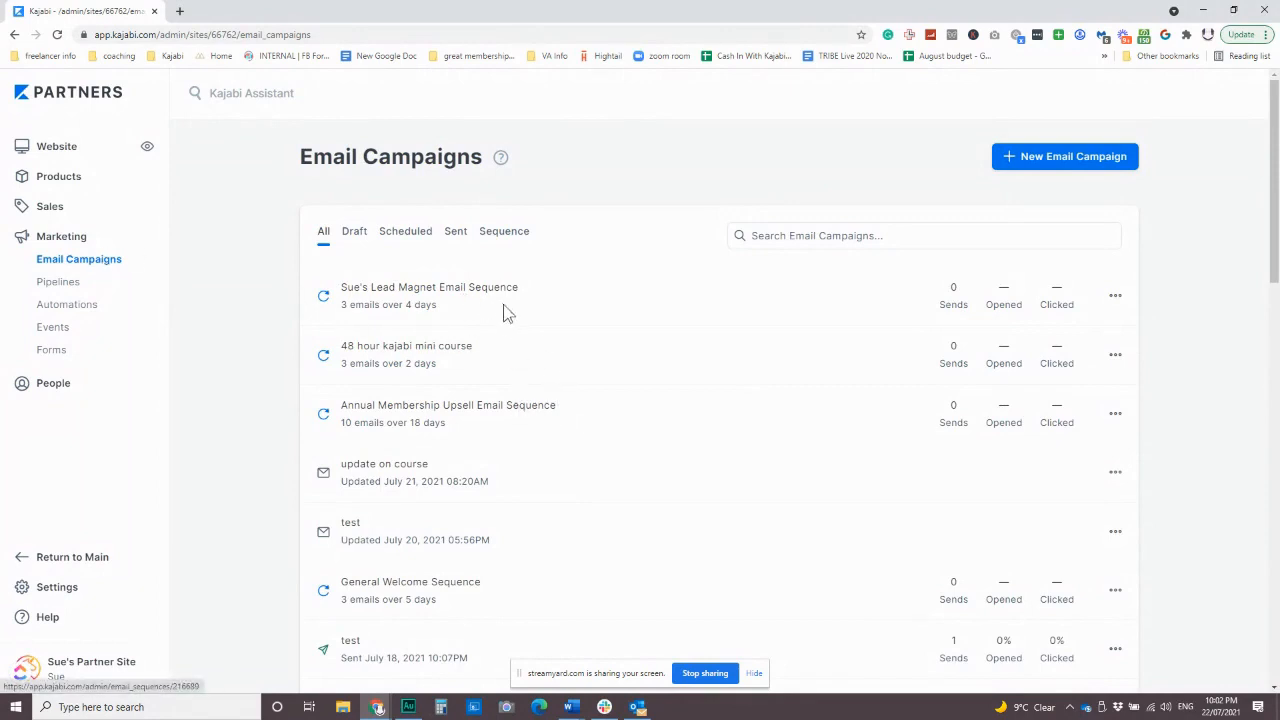
pyautogui.click(418, 290)
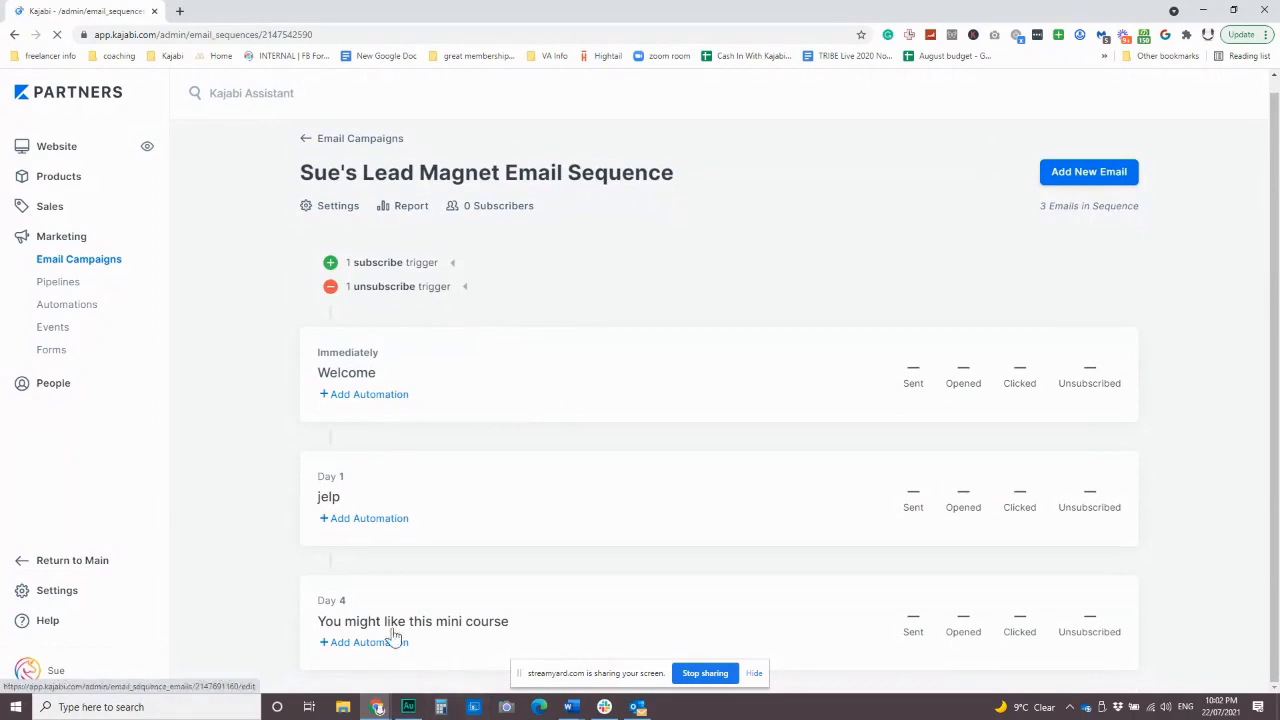
pyautogui.click(337, 205)
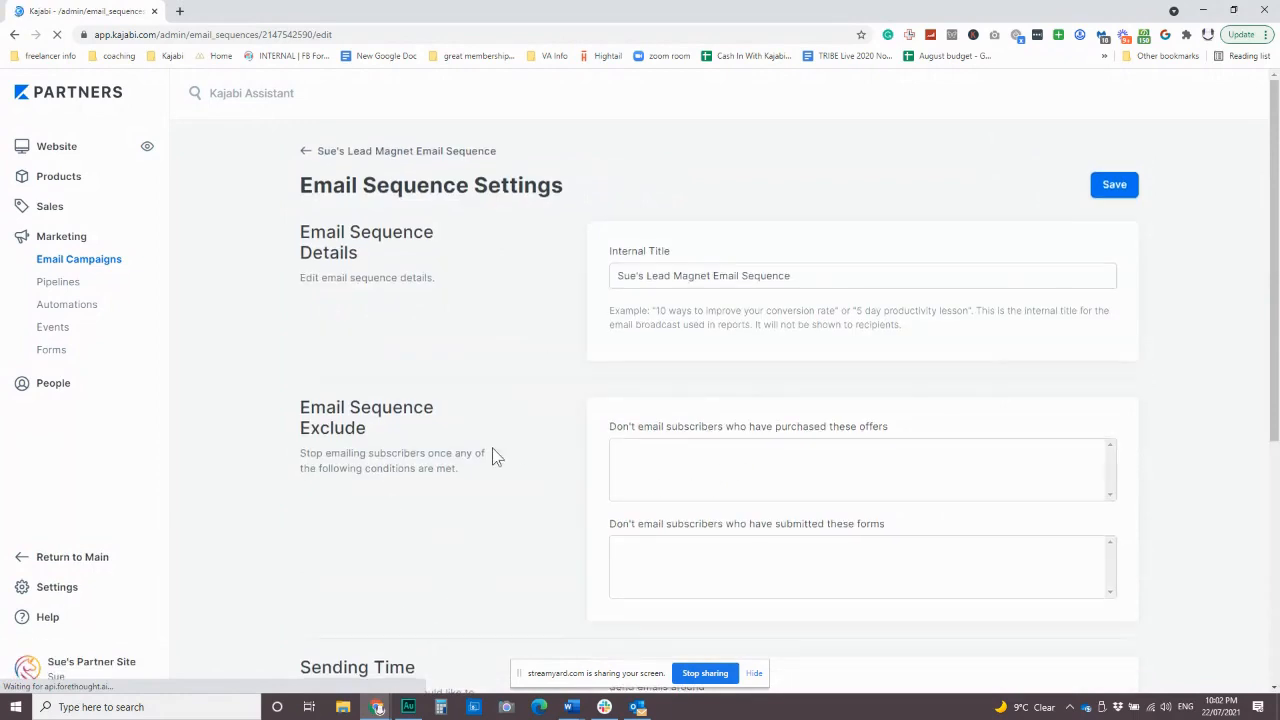
pyautogui.scroll(-4, 497, 457)
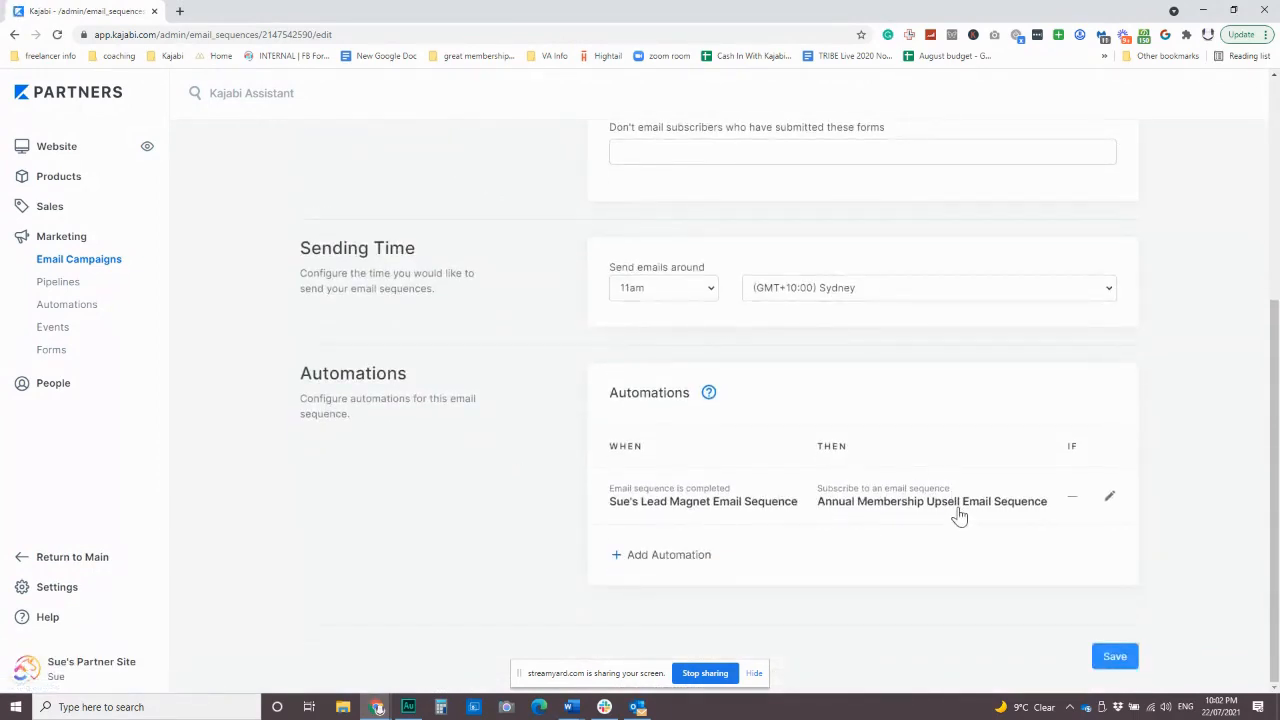
# Review the full list of emails in the Annual Membership Upsell Email Sequence.
pyautogui.click(97, 264)
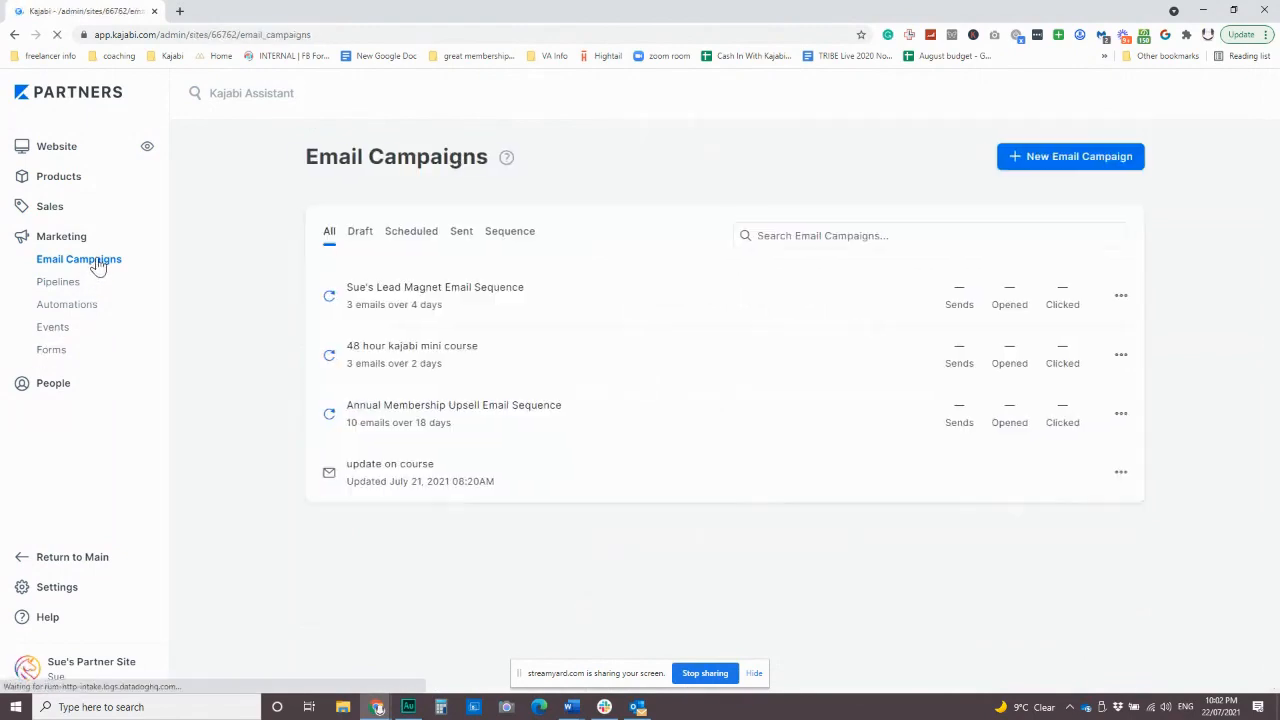
pyautogui.click(527, 414)
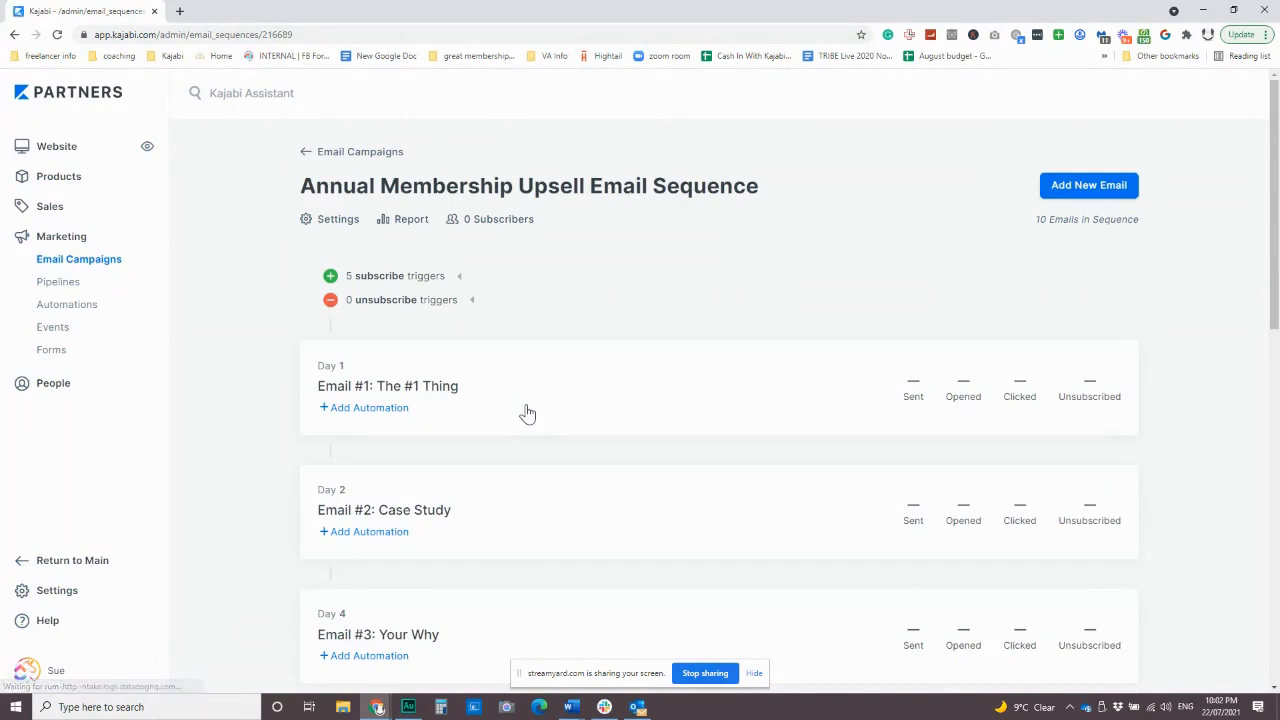
pyautogui.scroll(-2, 634, 400)
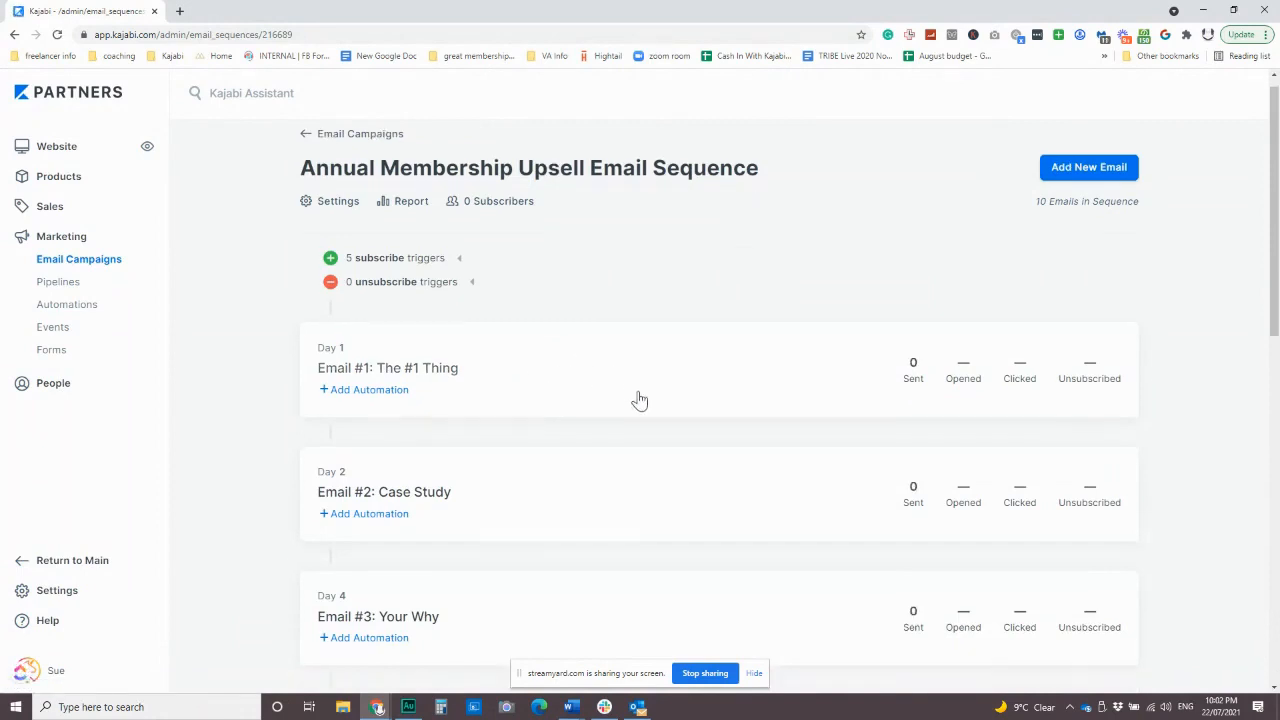
pyautogui.scroll(-6, 370, 400)
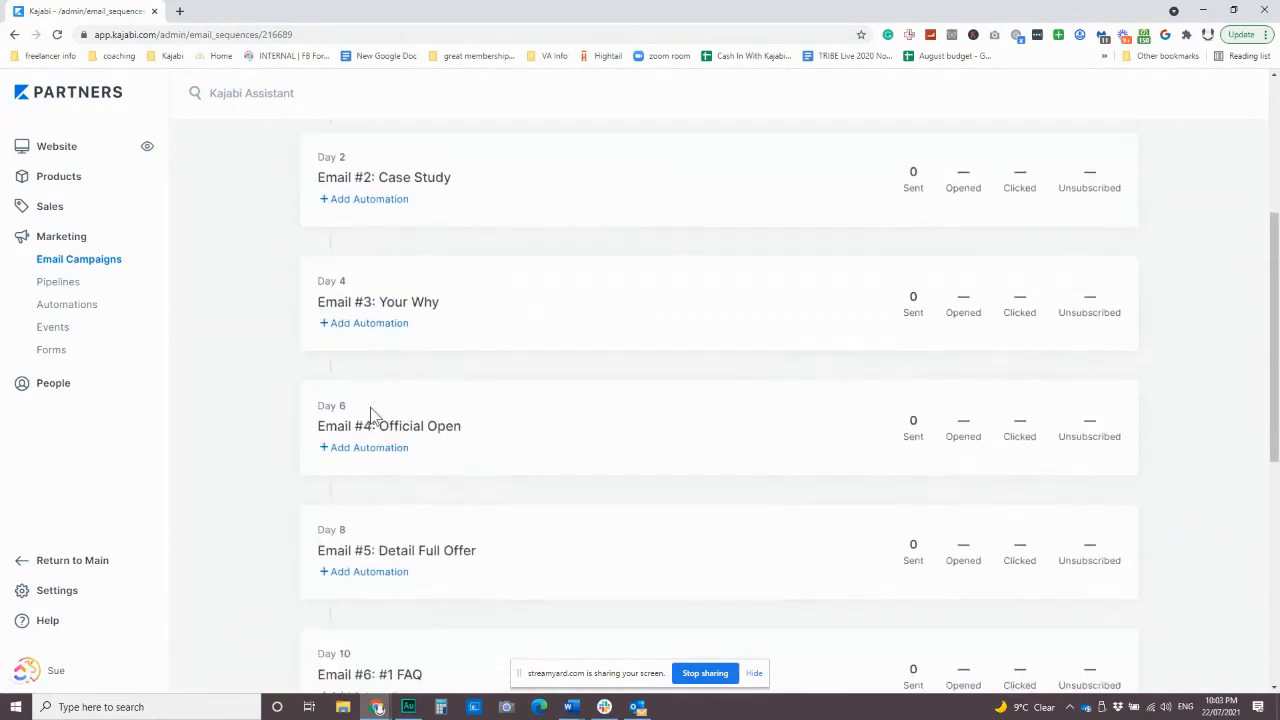
pyautogui.scroll(-2, 370, 412)
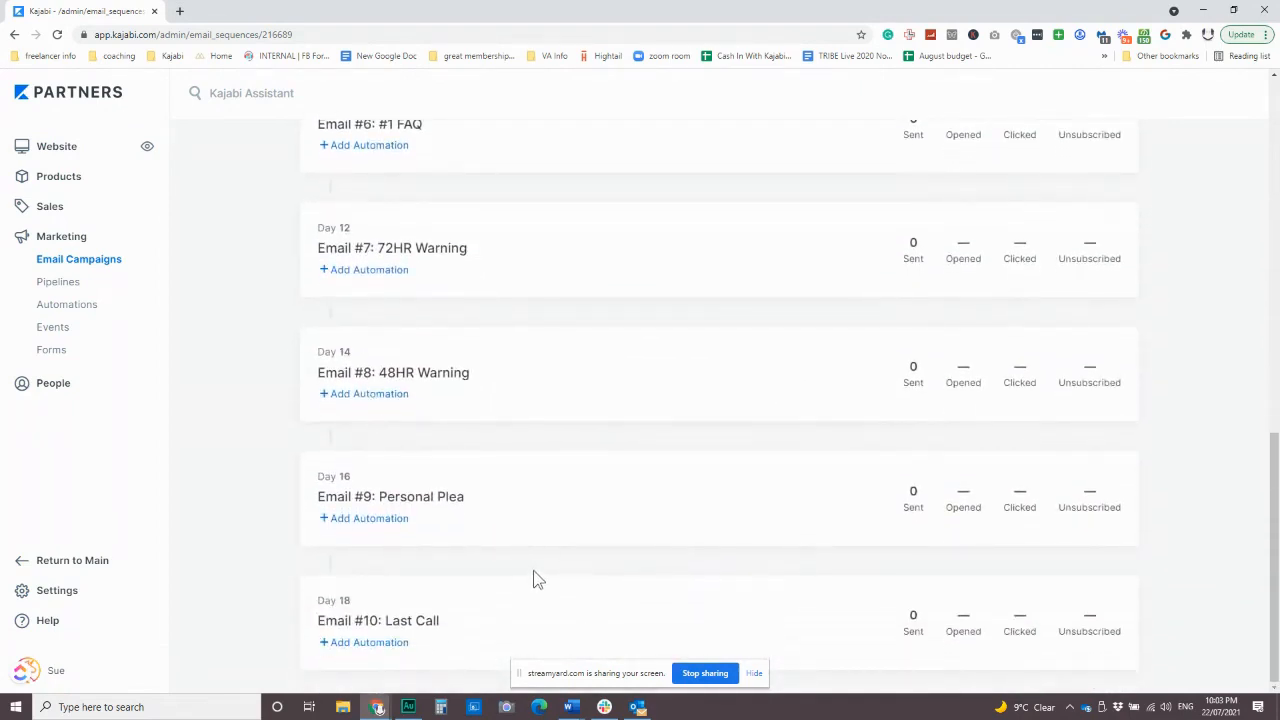
pyautogui.scroll(2, 370, 565)
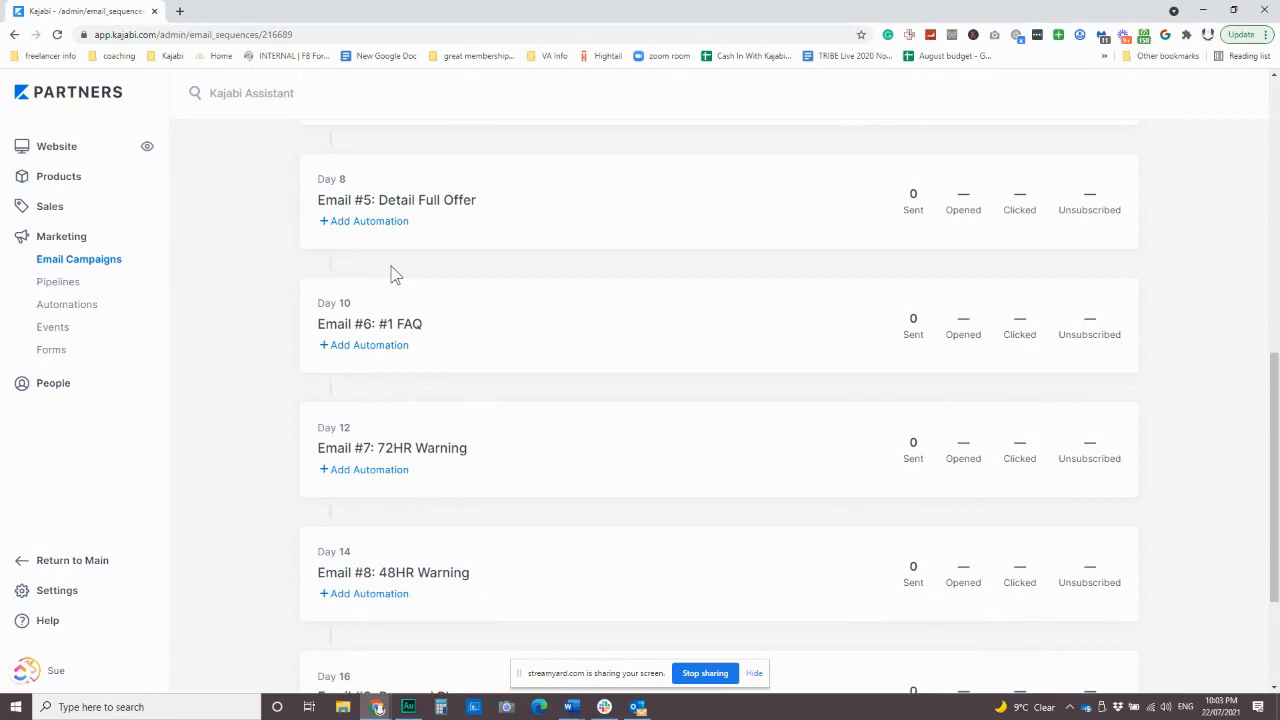
pyautogui.scroll(6, 700, 486)
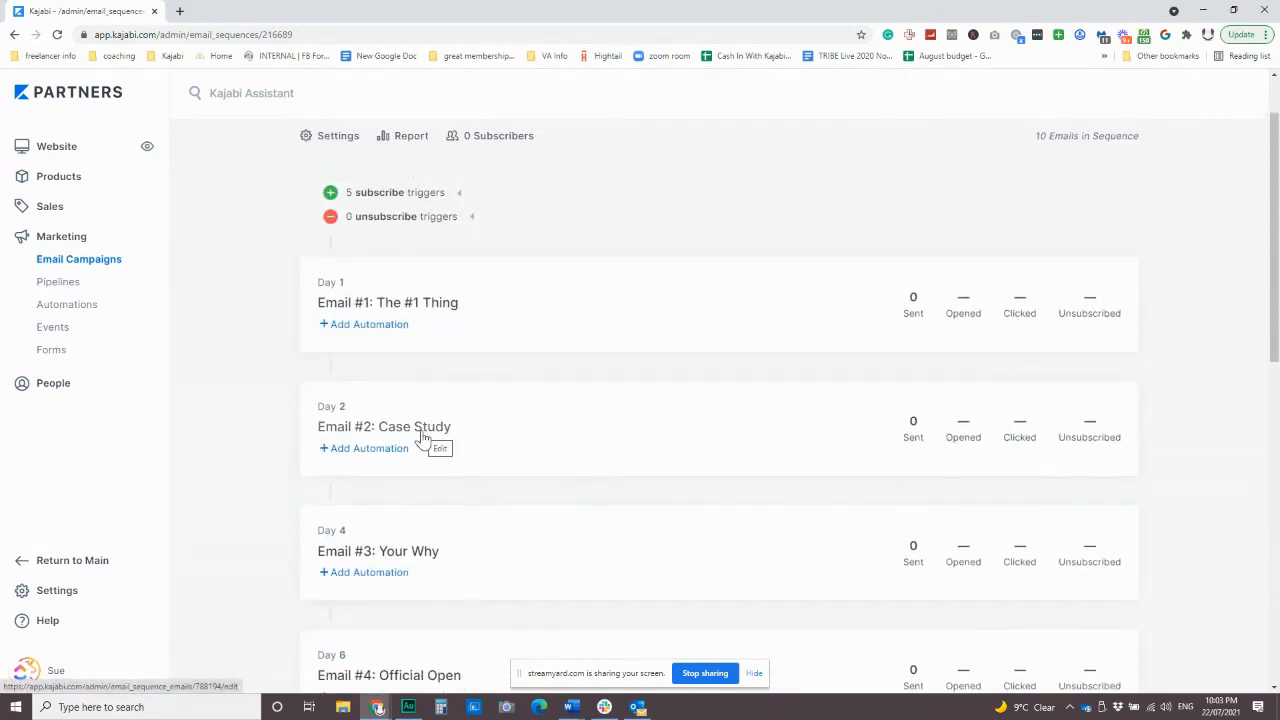
# Open the Product Launch OVO blueprint preview for a new pipeline and examine its flow.
pyautogui.click(66, 286)
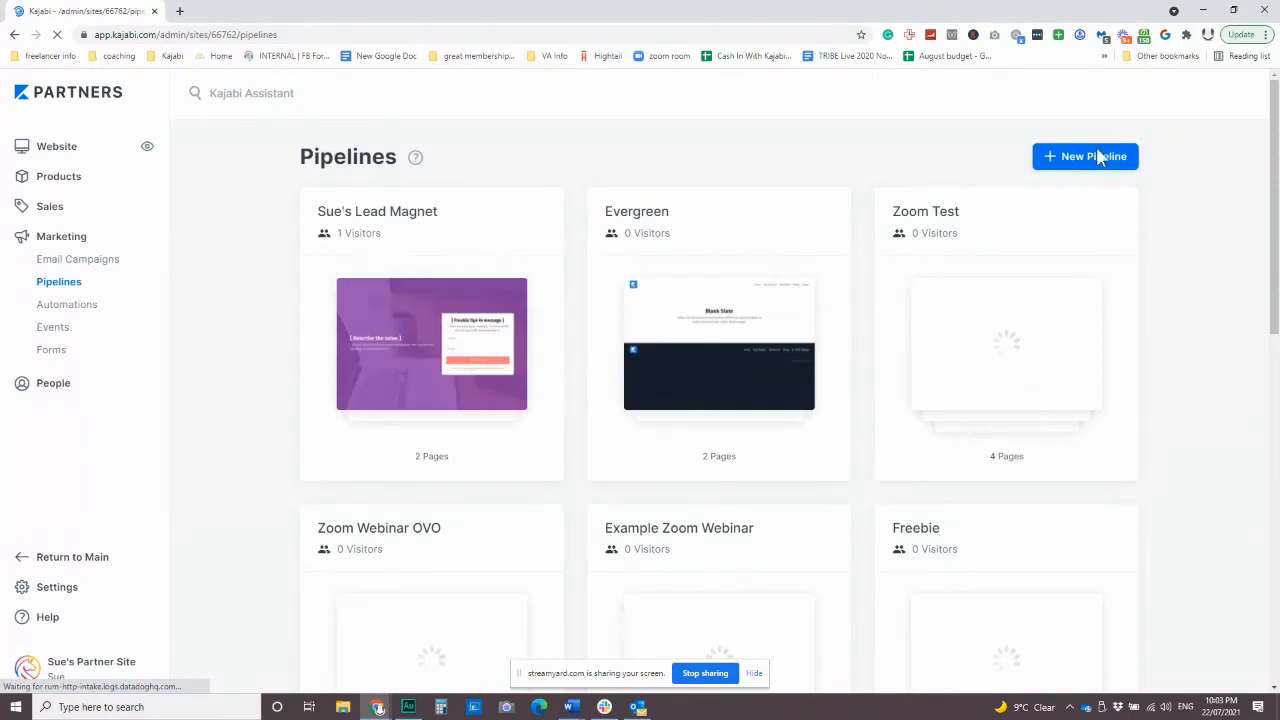
pyautogui.click(1098, 158)
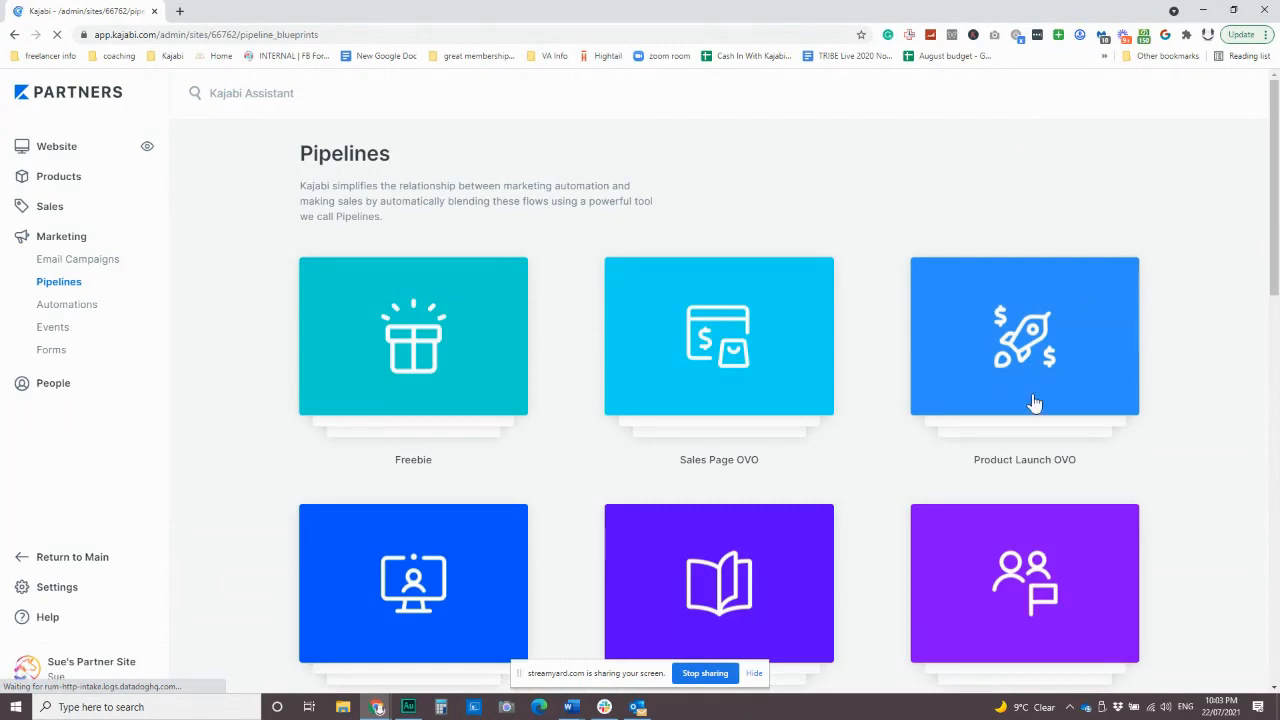
pyautogui.click(997, 345)
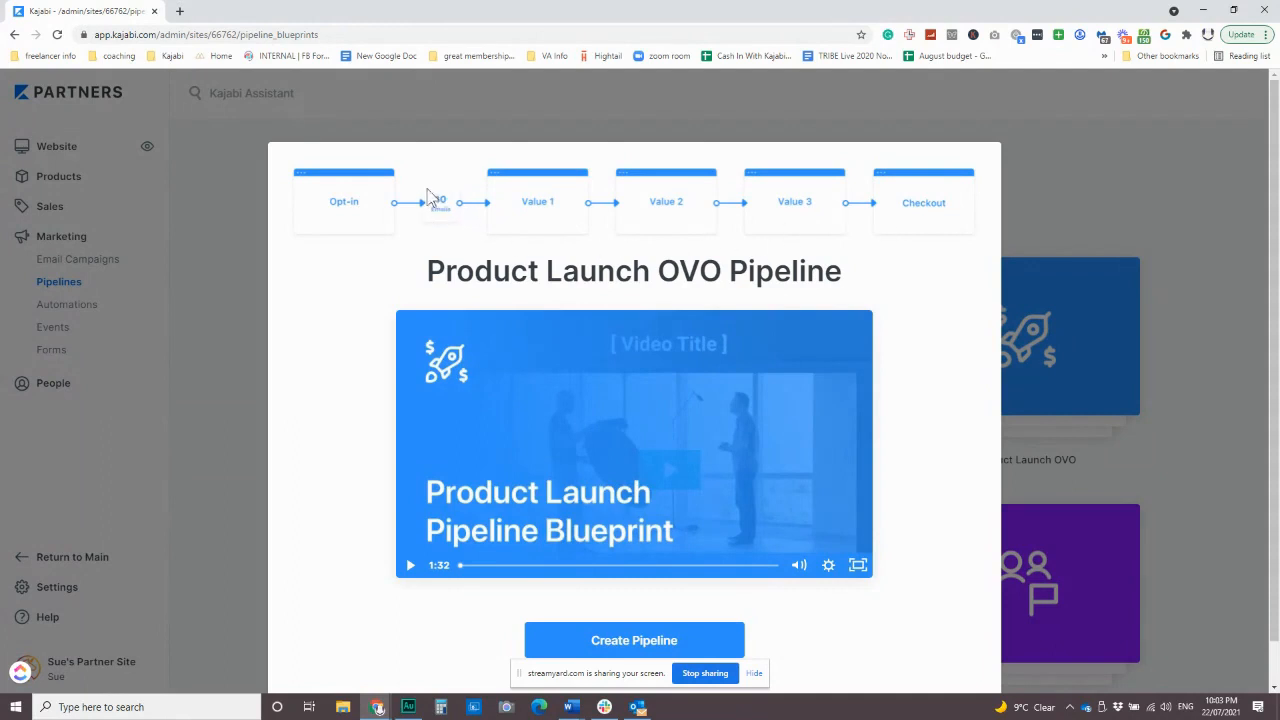
# Finish viewing the Product Launch OVO blueprint, close its preview and return to the list of existing pipelines.
pyautogui.scroll(-1, 530, 330)
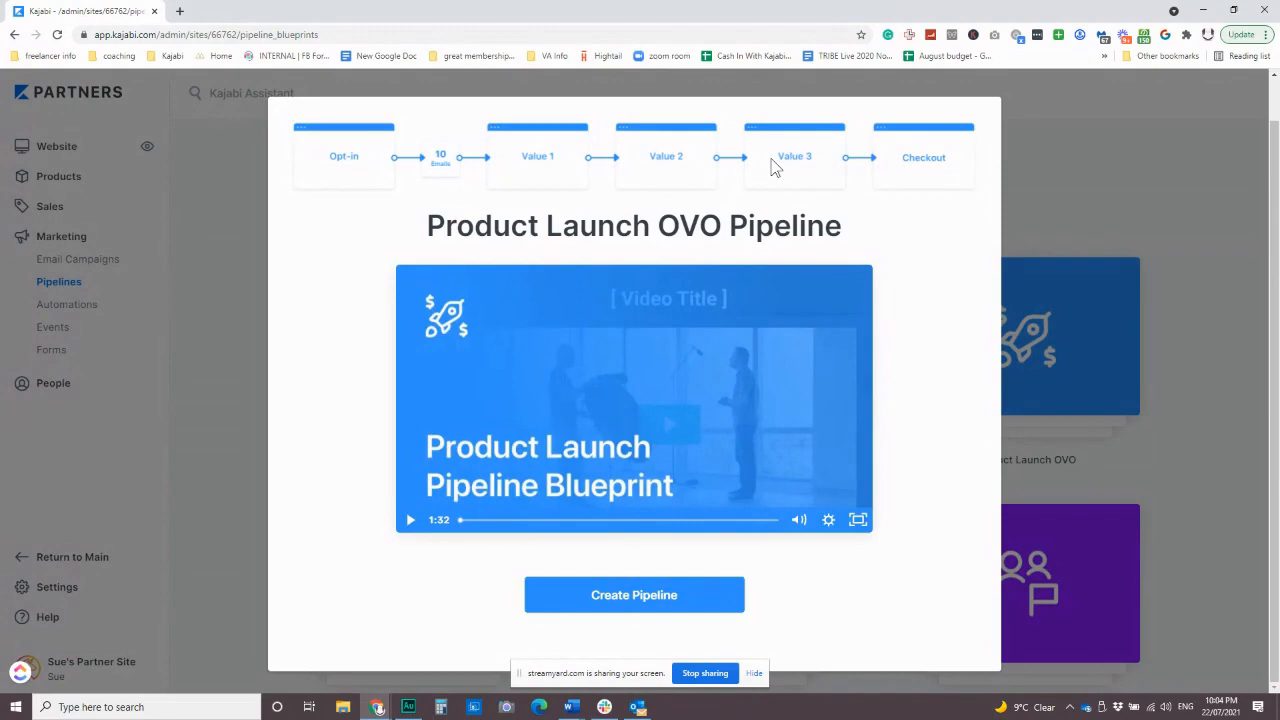
pyautogui.click(237, 367)
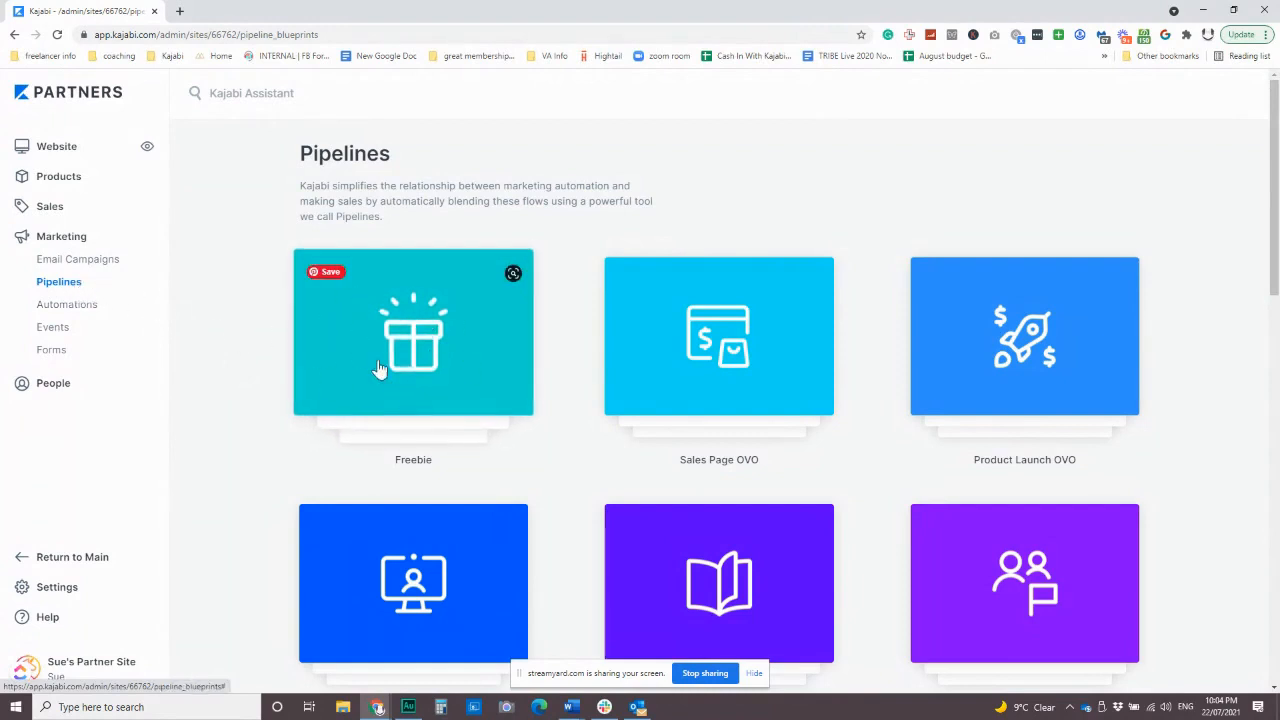
pyautogui.click(93, 285)
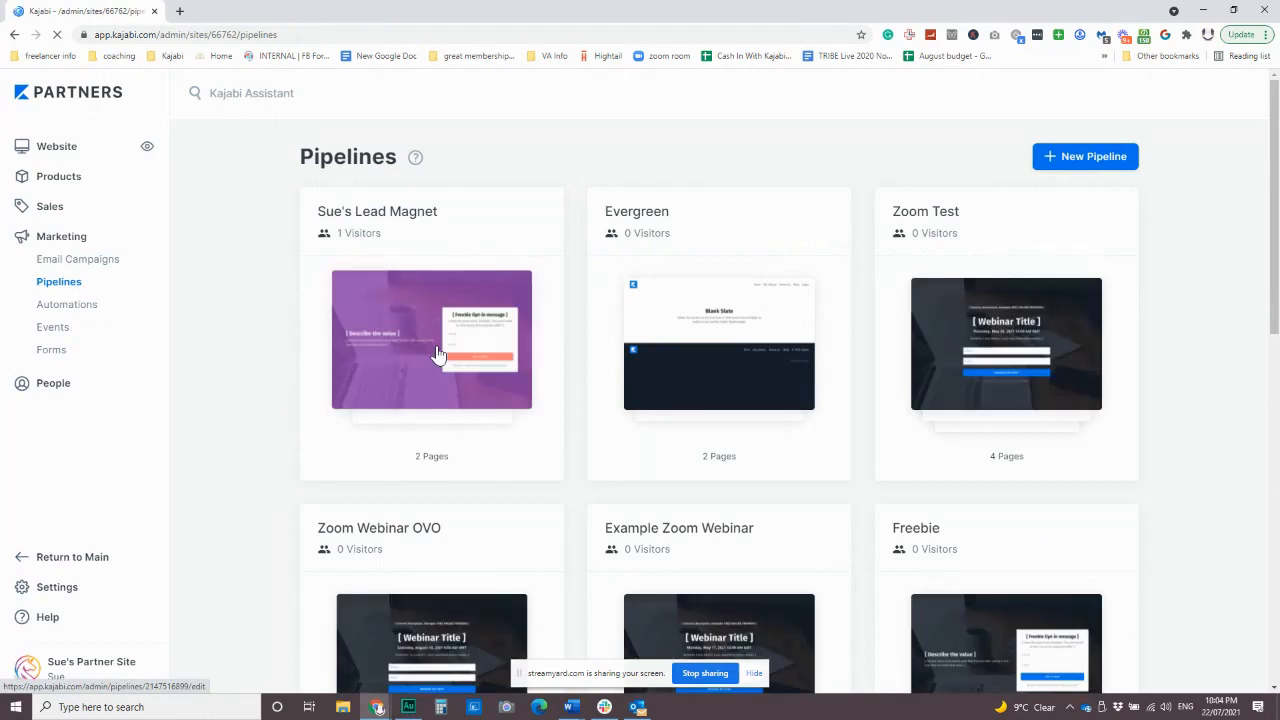
# Open the lead magnet pipeline and review its opt-in page, email sequence and thank-you page.
pyautogui.click(438, 355)
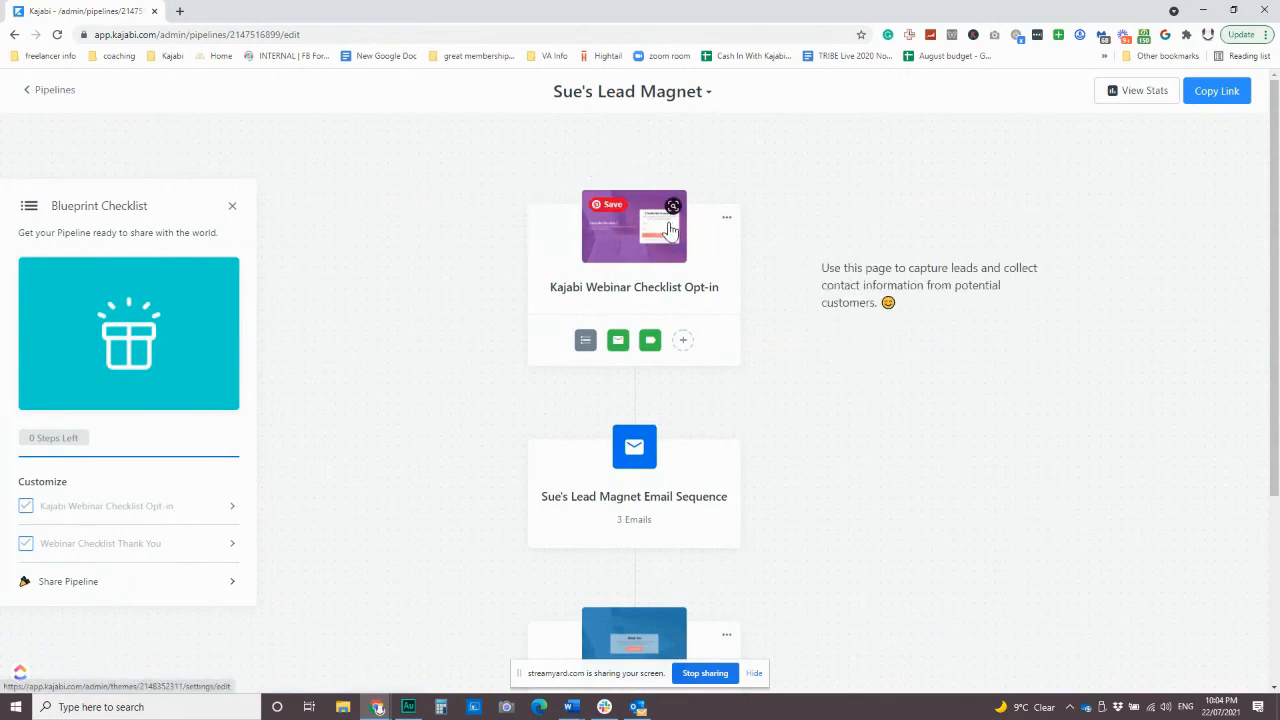
pyautogui.scroll(-3, 543, 323)
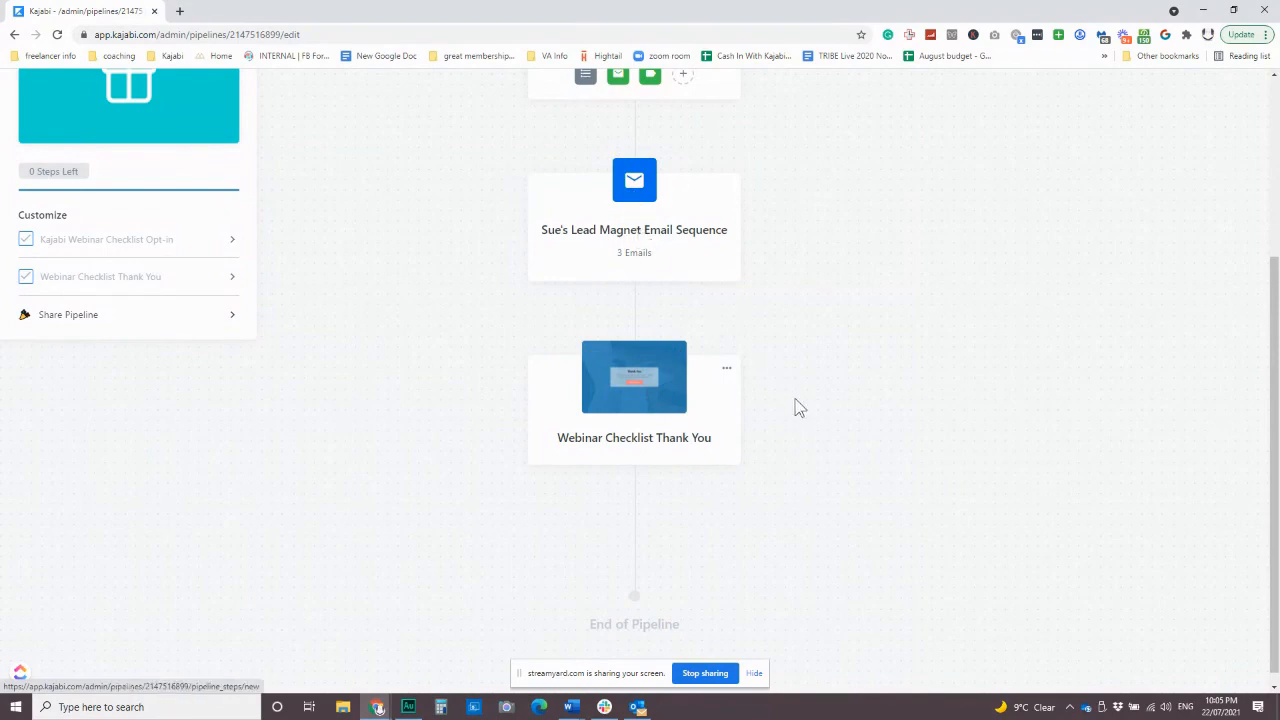
pyautogui.scroll(2, 795, 399)
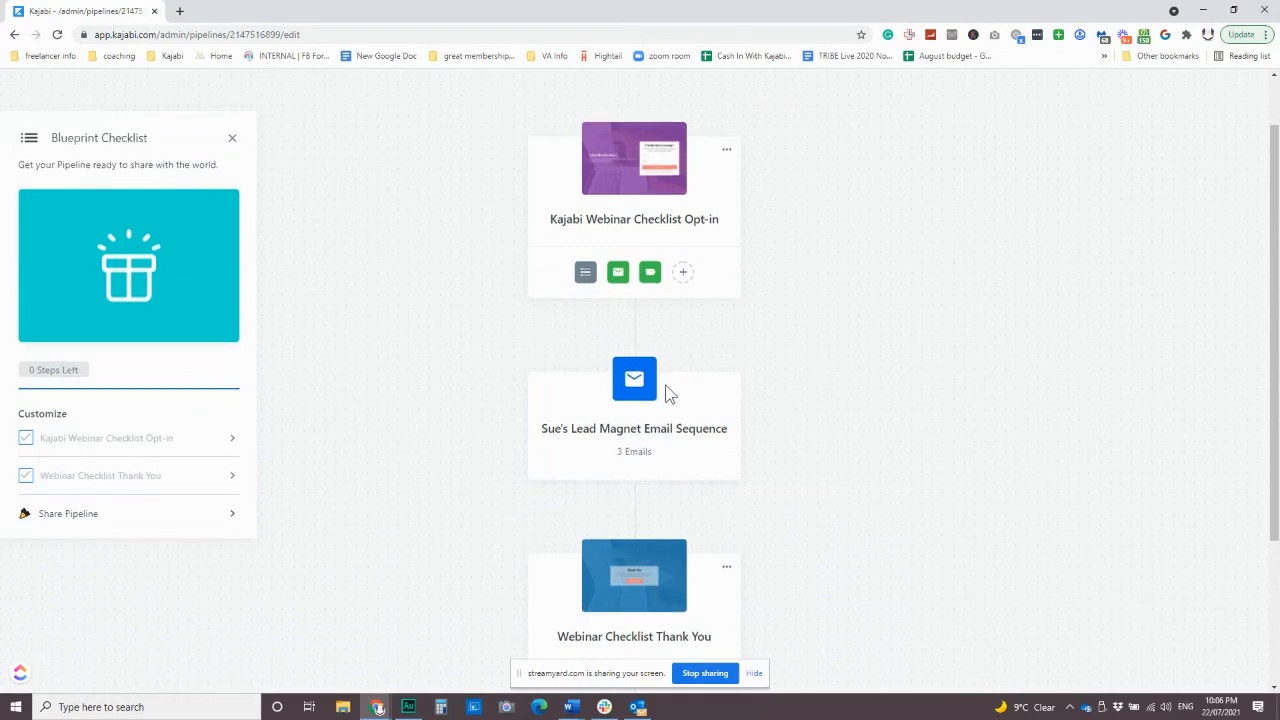
pyautogui.scroll(-1, 600, 430)
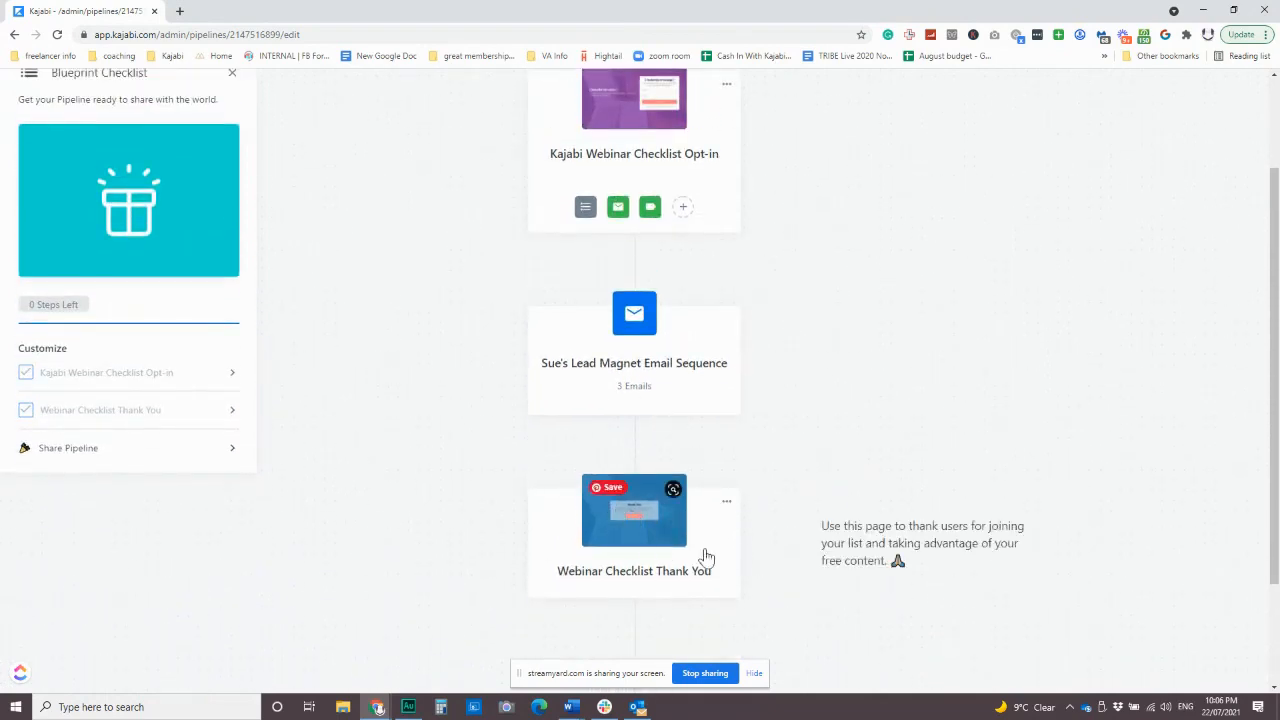
pyautogui.scroll(2, 705, 557)
pyautogui.scroll(-3, 720, 559)
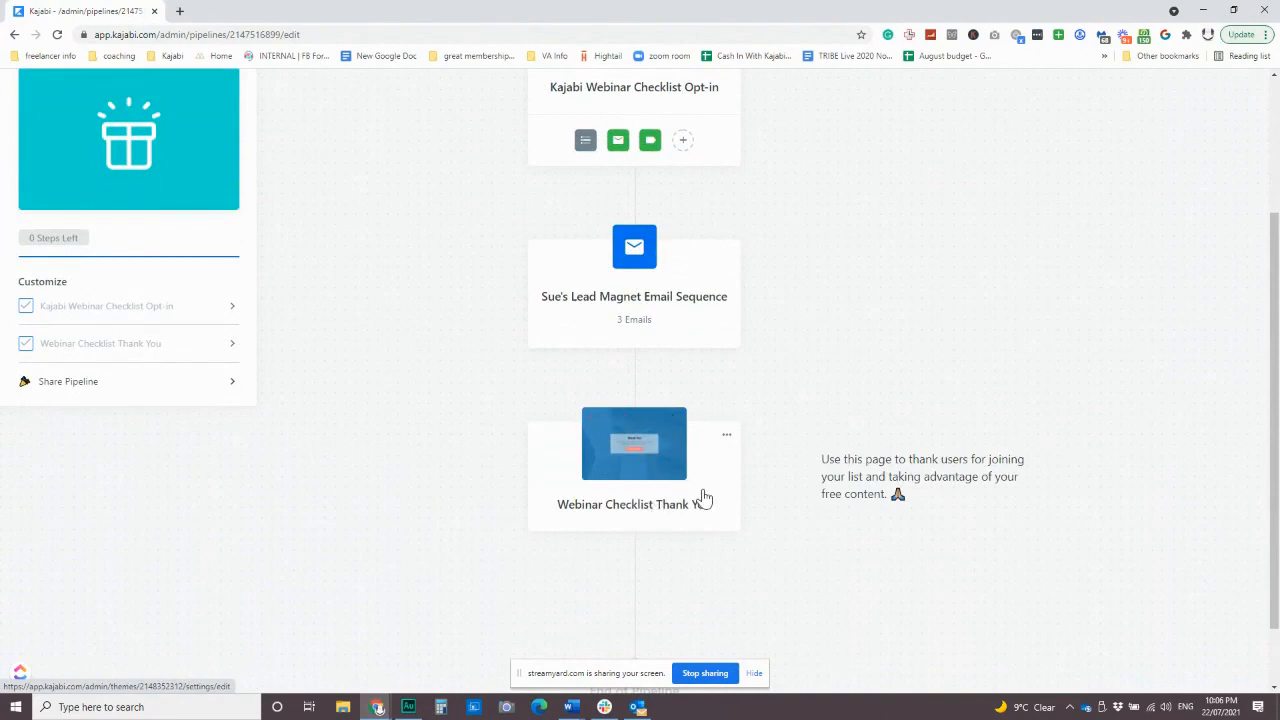
pyautogui.scroll(2, 714, 491)
pyautogui.scroll(1, 571, 306)
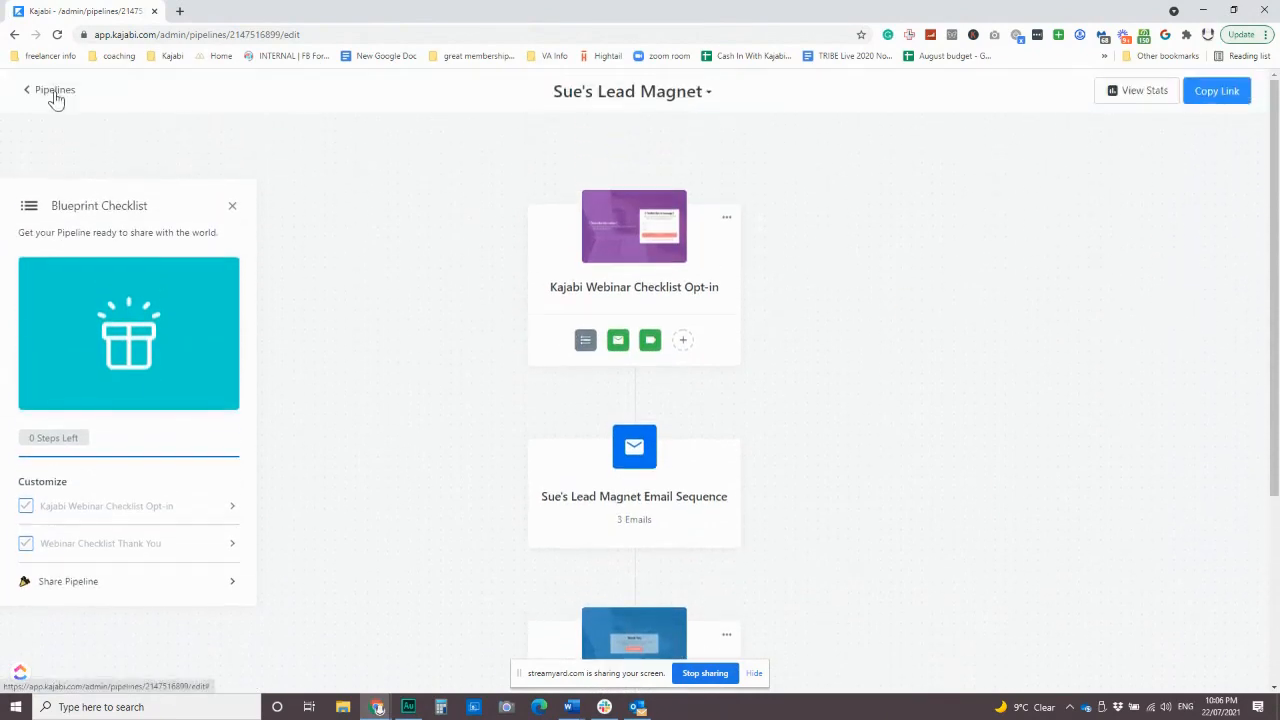
# Leave the lead magnet pipeline and look over the list of email campaigns.
pyautogui.click(51, 94)
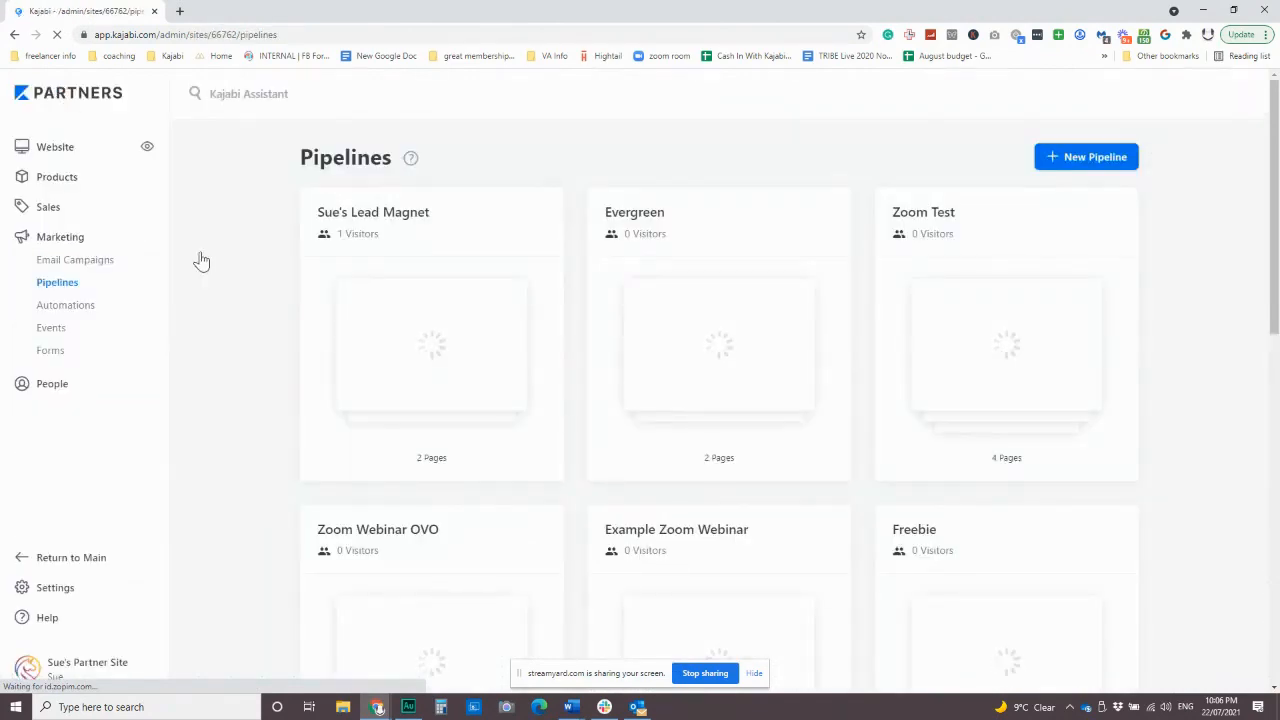
pyautogui.click(88, 268)
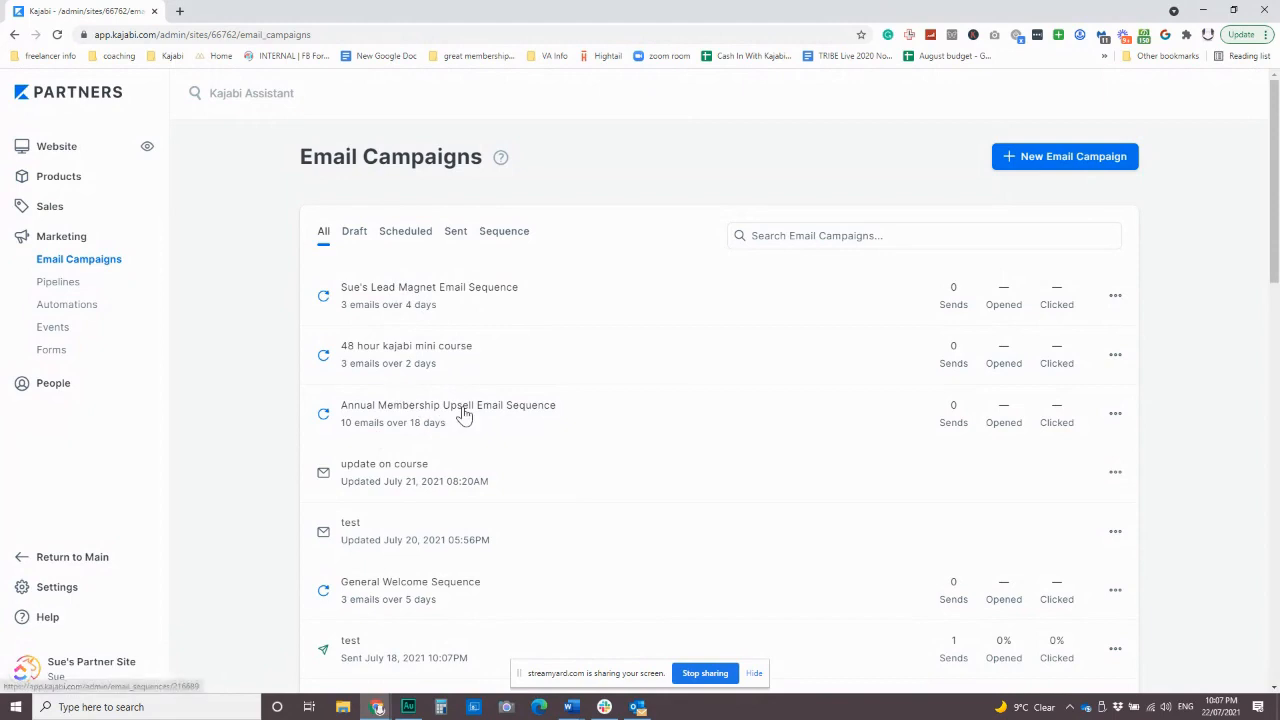
# Find the Kajabi Mini Course among the published offers and open its details.
pyautogui.click(50, 207)
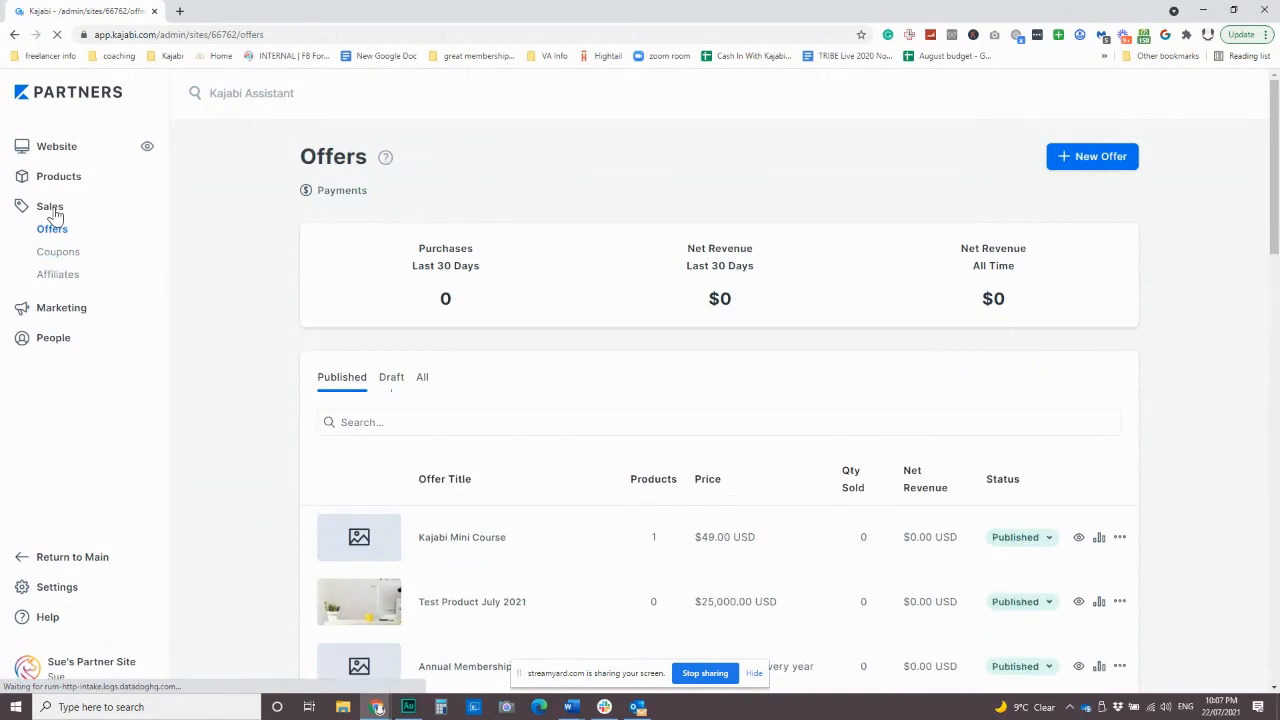
pyautogui.scroll(-2, 600, 414)
pyautogui.scroll(-2, 557, 429)
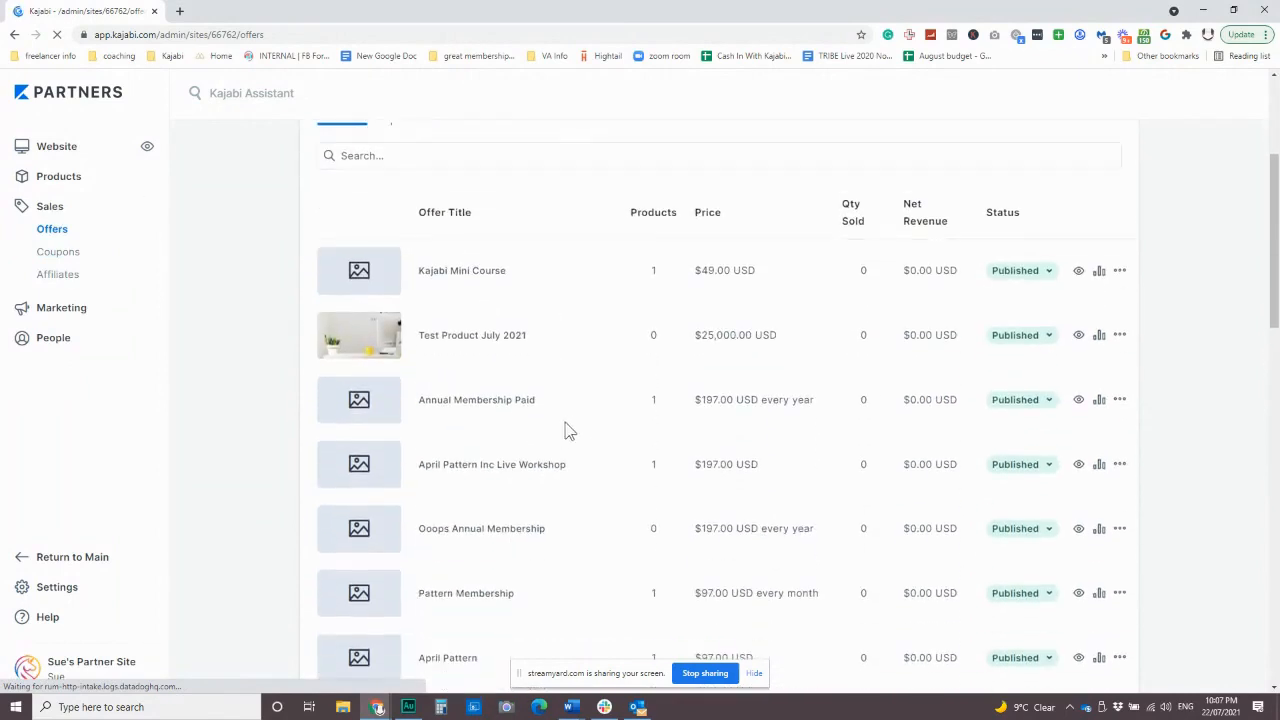
pyautogui.click(462, 276)
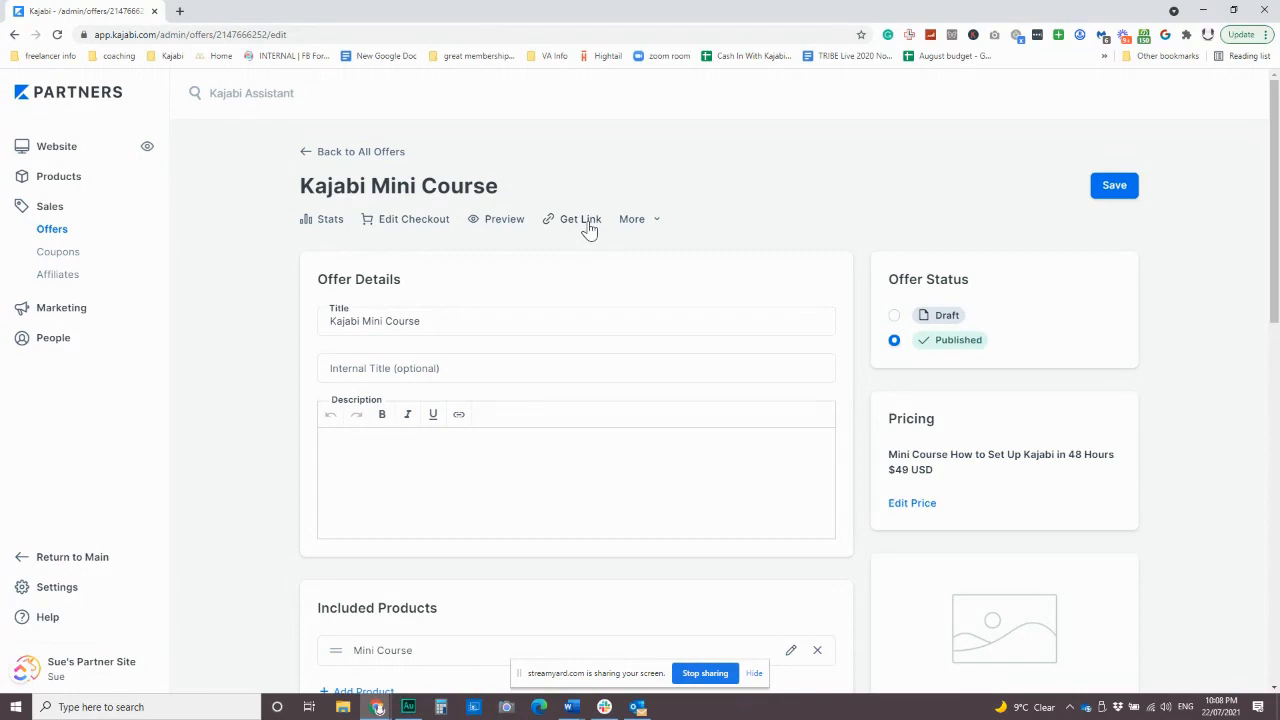
# Open the Annual Membership Paid offer and review its details, included products, upsell and cart abandonment settings.
pyautogui.click(341, 152)
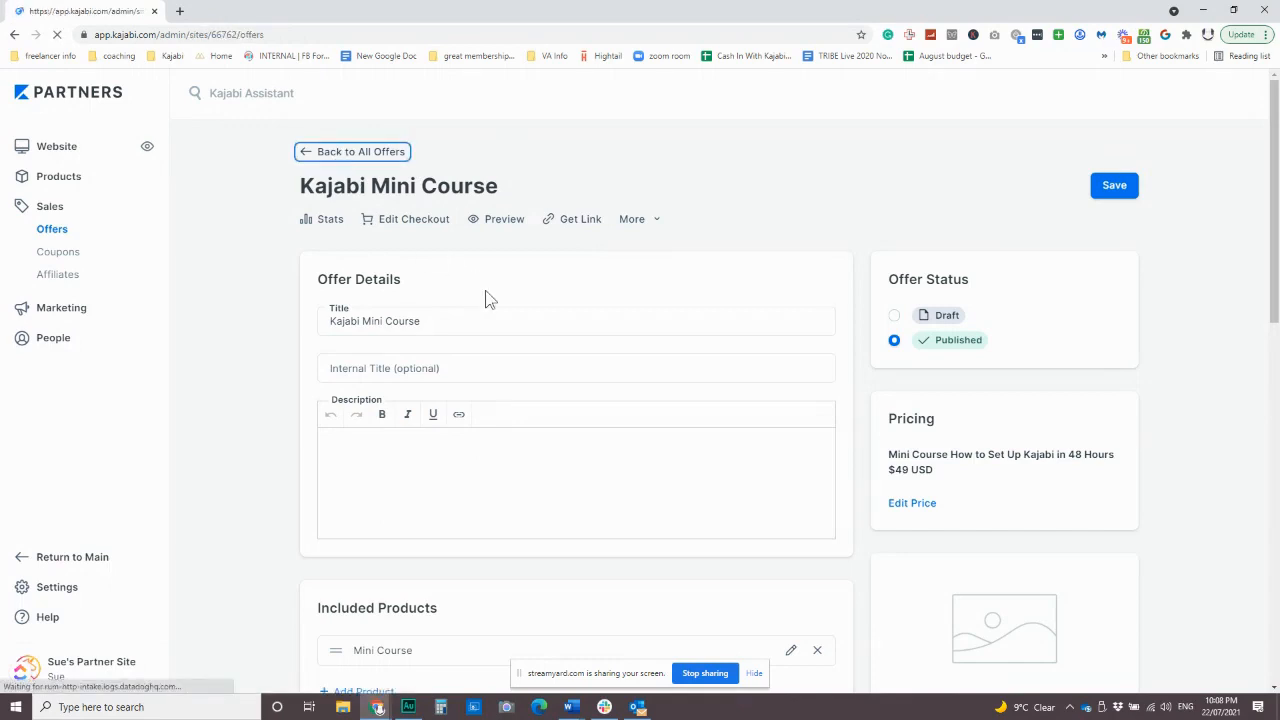
pyautogui.scroll(-2, 534, 417)
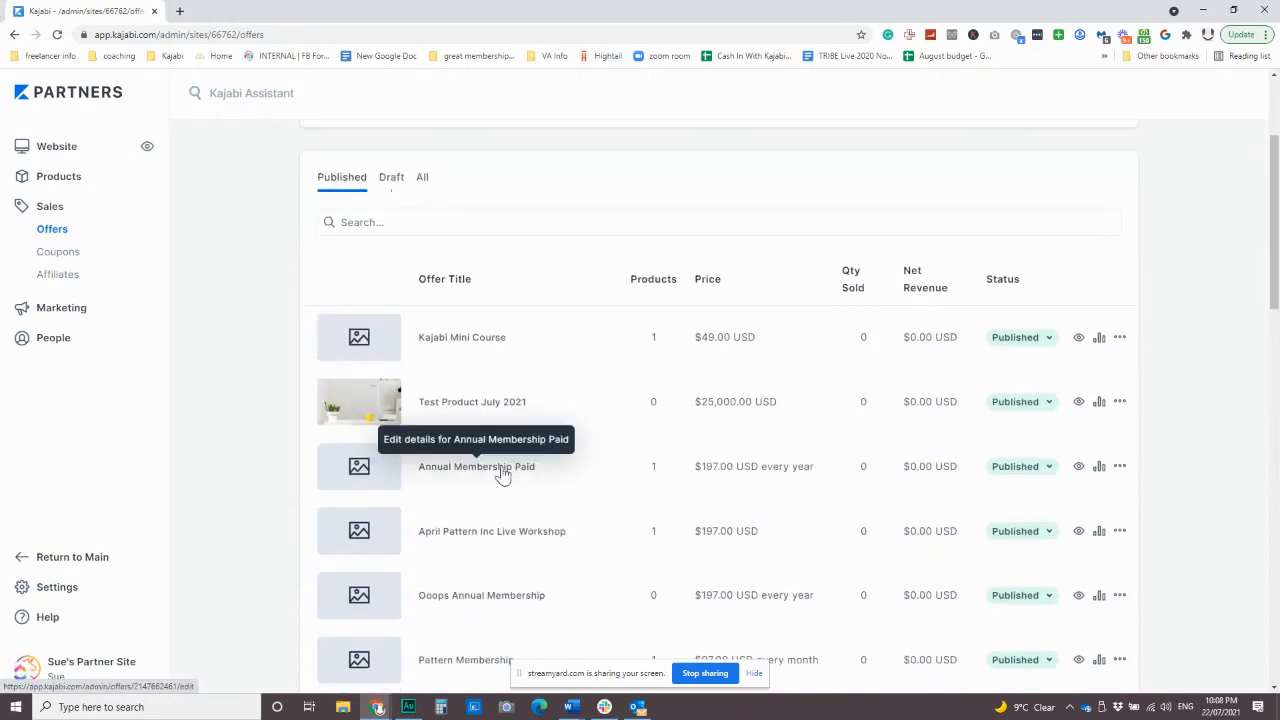
pyautogui.click(503, 475)
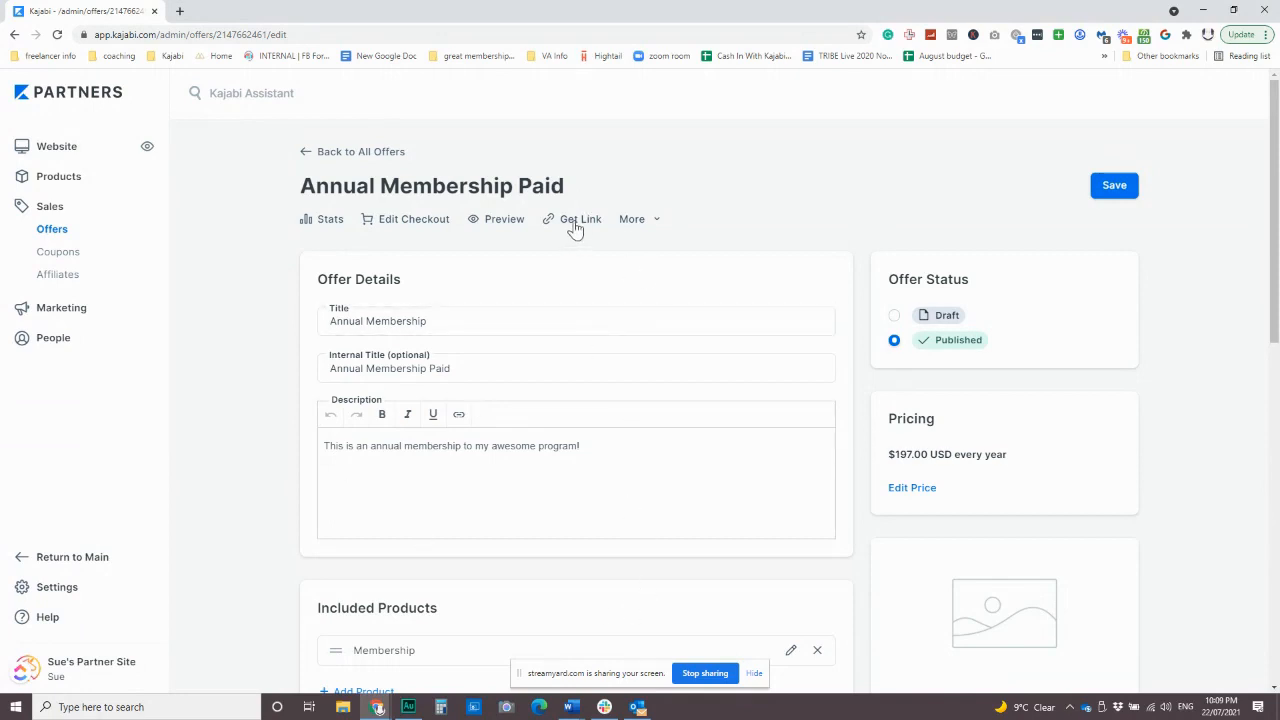
pyautogui.scroll(-2, 611, 406)
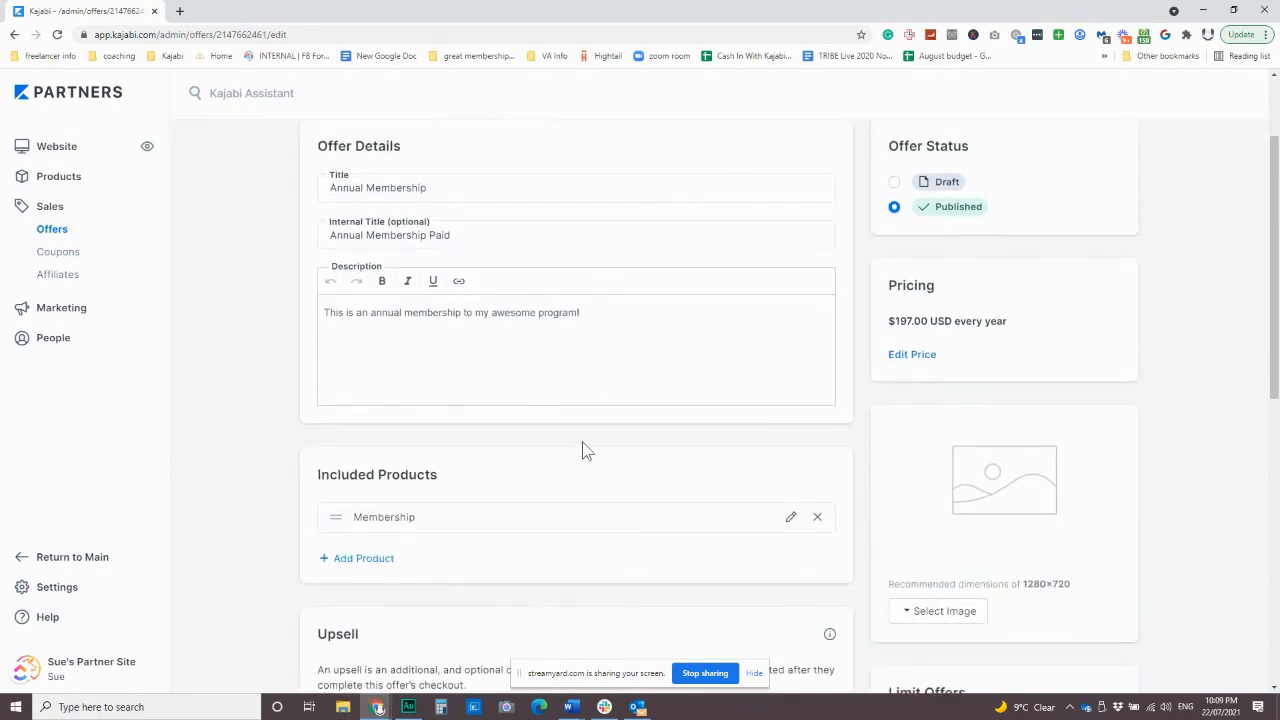
pyautogui.scroll(-2, 600, 440)
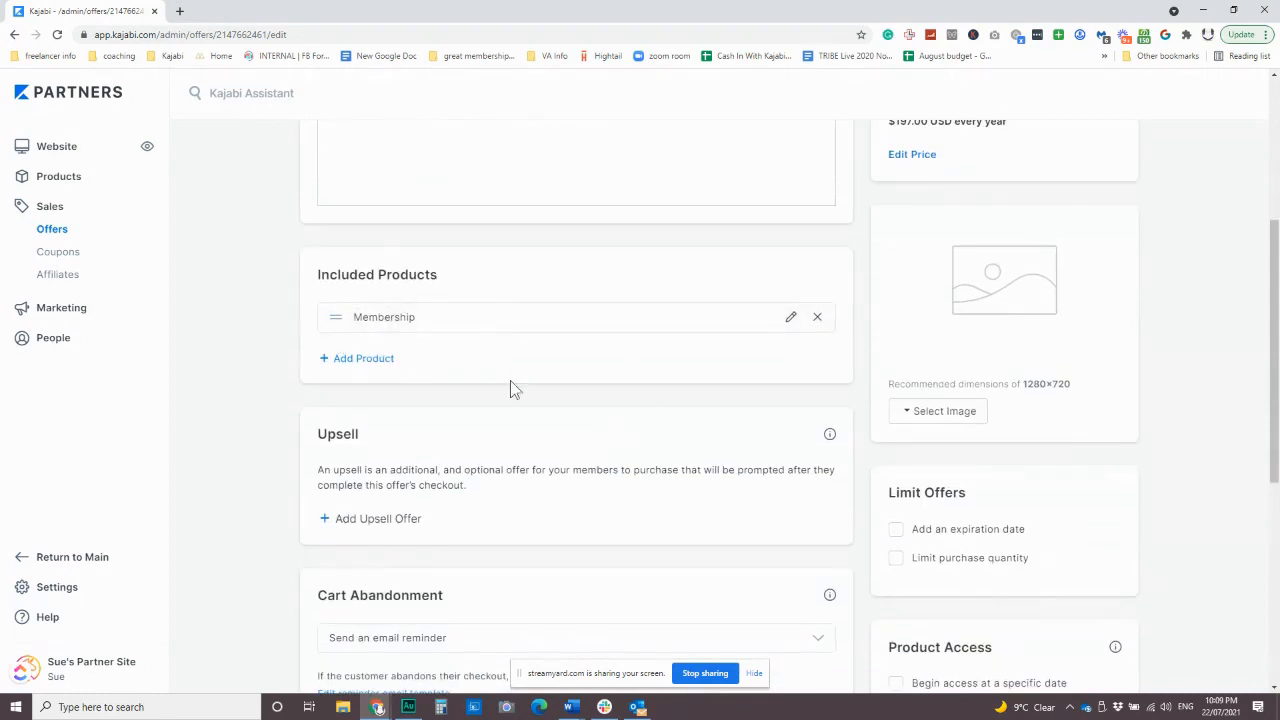
pyautogui.scroll(2, 512, 400)
pyautogui.scroll(2, 517, 431)
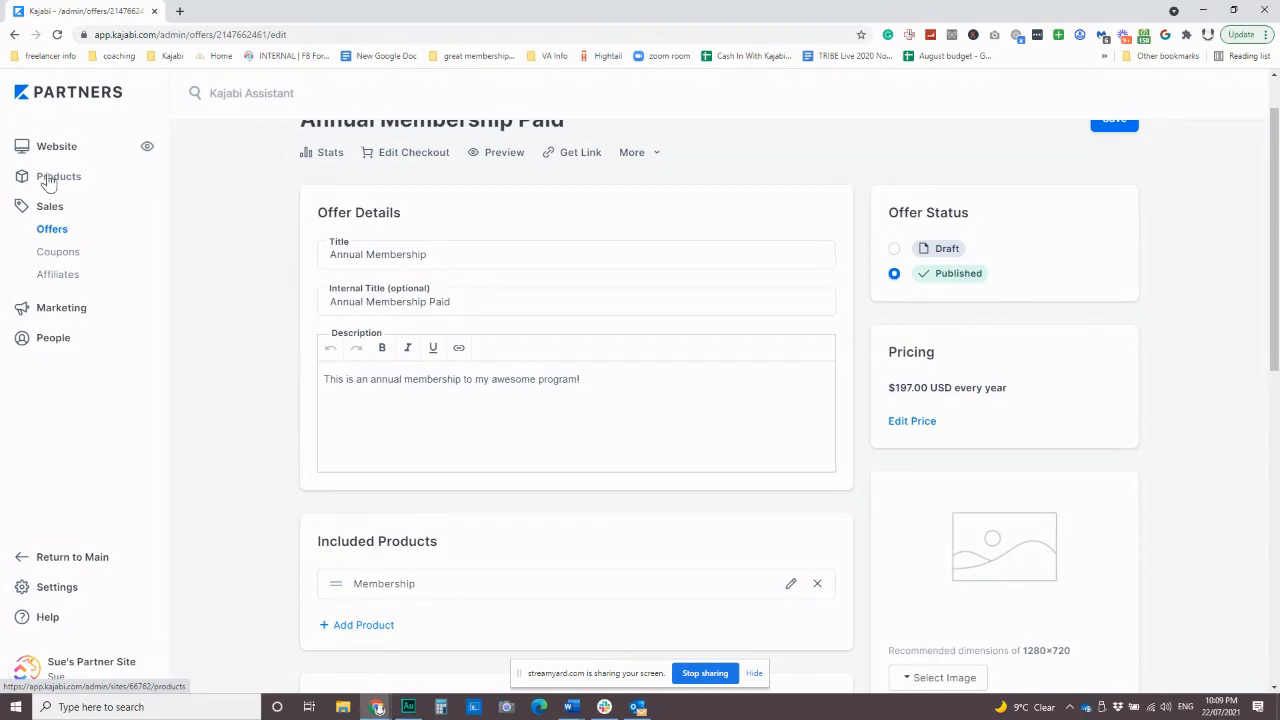
pyautogui.scroll(-1, 571, 429)
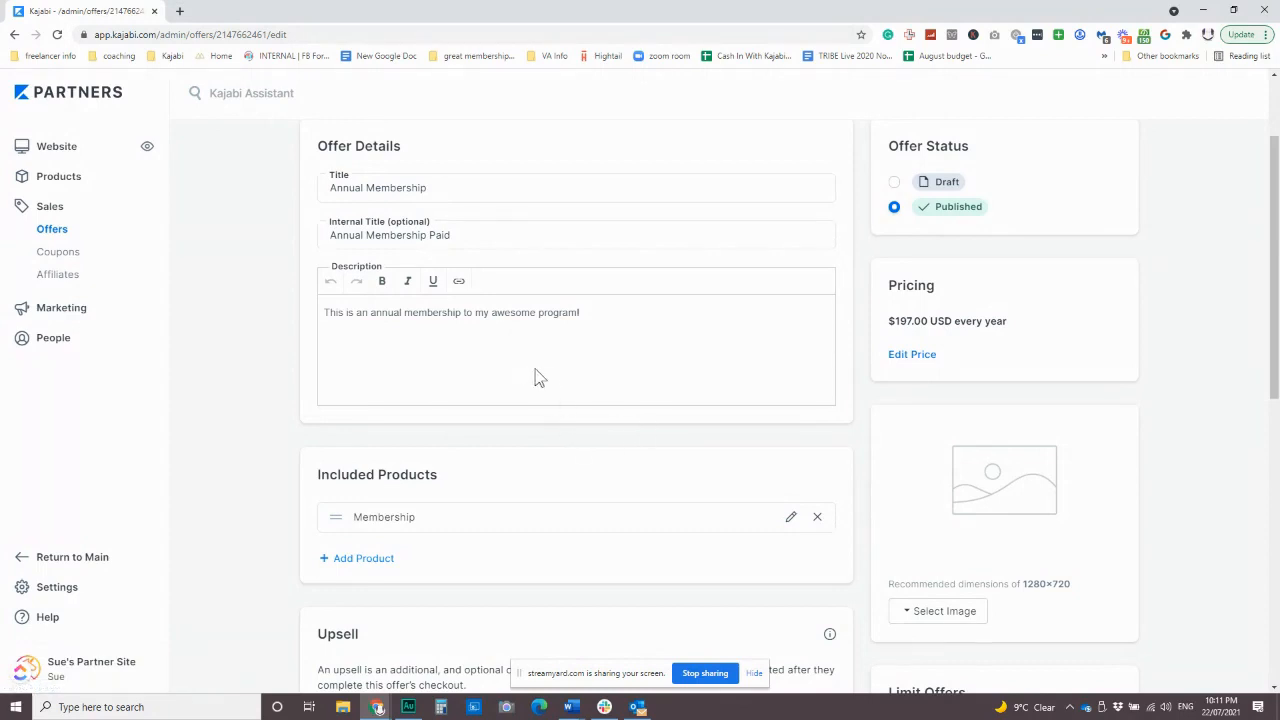
pyautogui.scroll(-3, 674, 403)
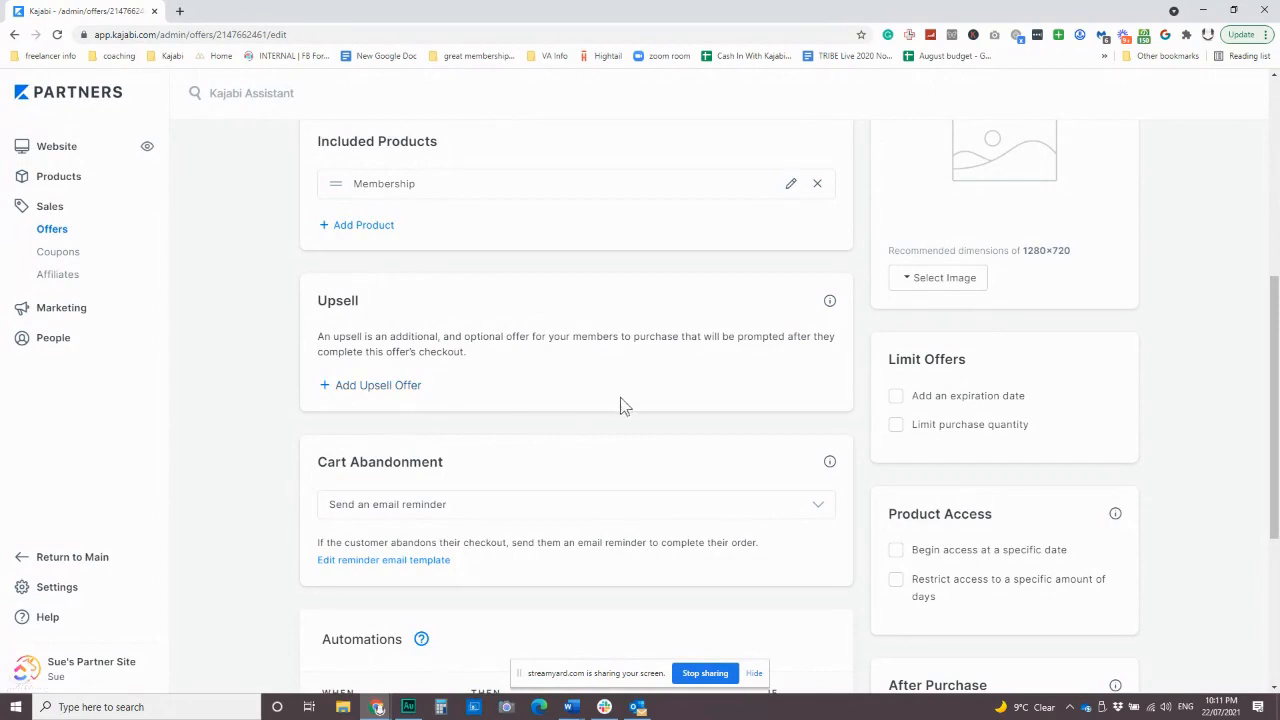
pyautogui.scroll(5, 609, 420)
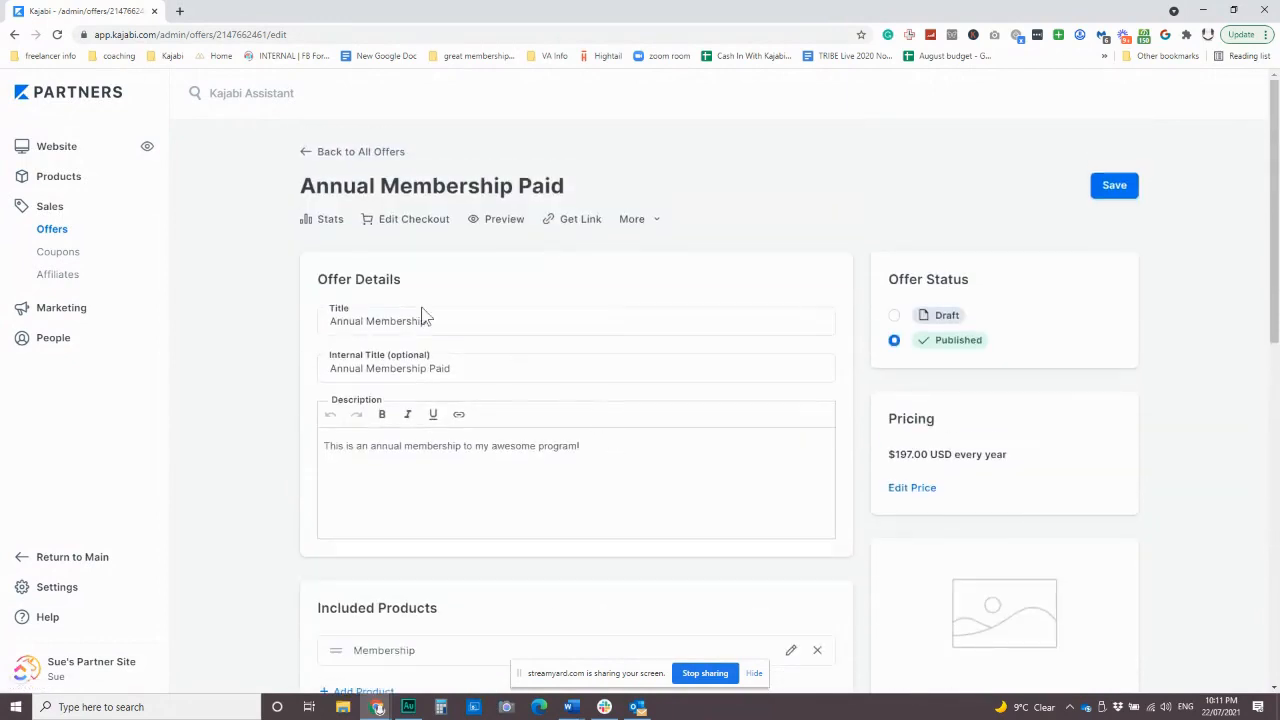
# Choose April Pattern as the order bump offer in the checkout of the Annual Membership Paid offer.
pyautogui.click(420, 224)
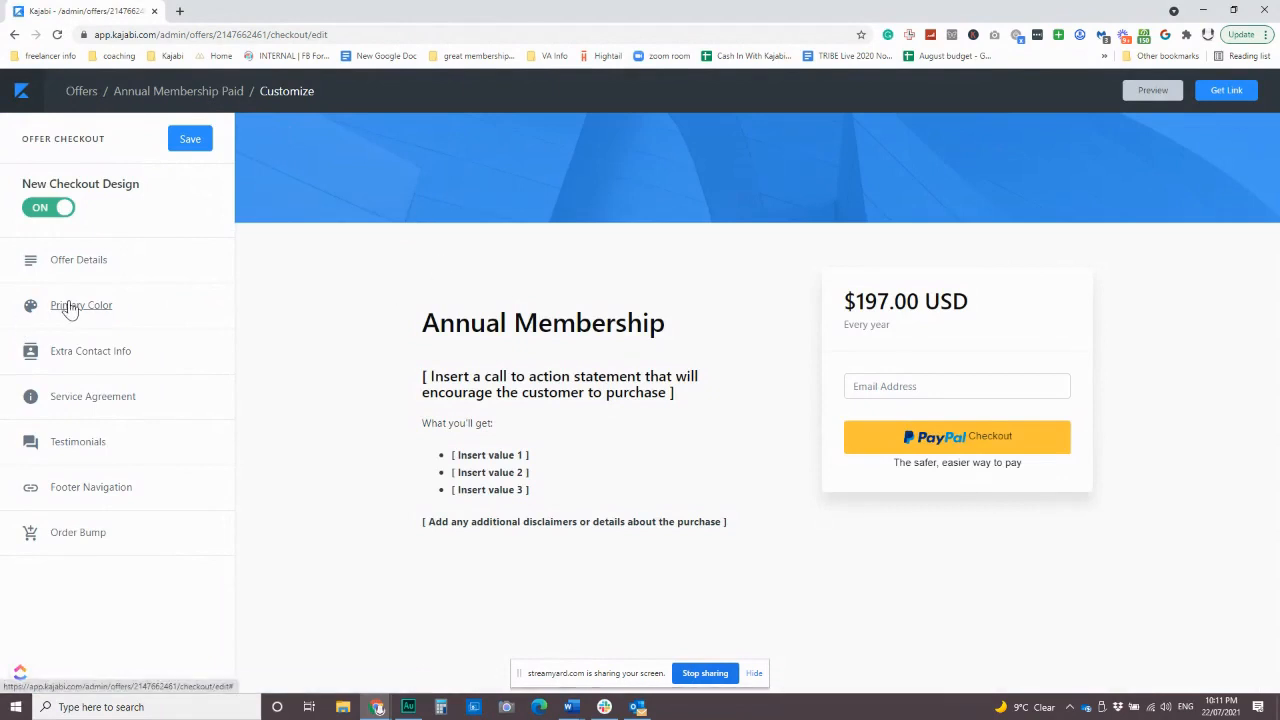
pyautogui.click(78, 533)
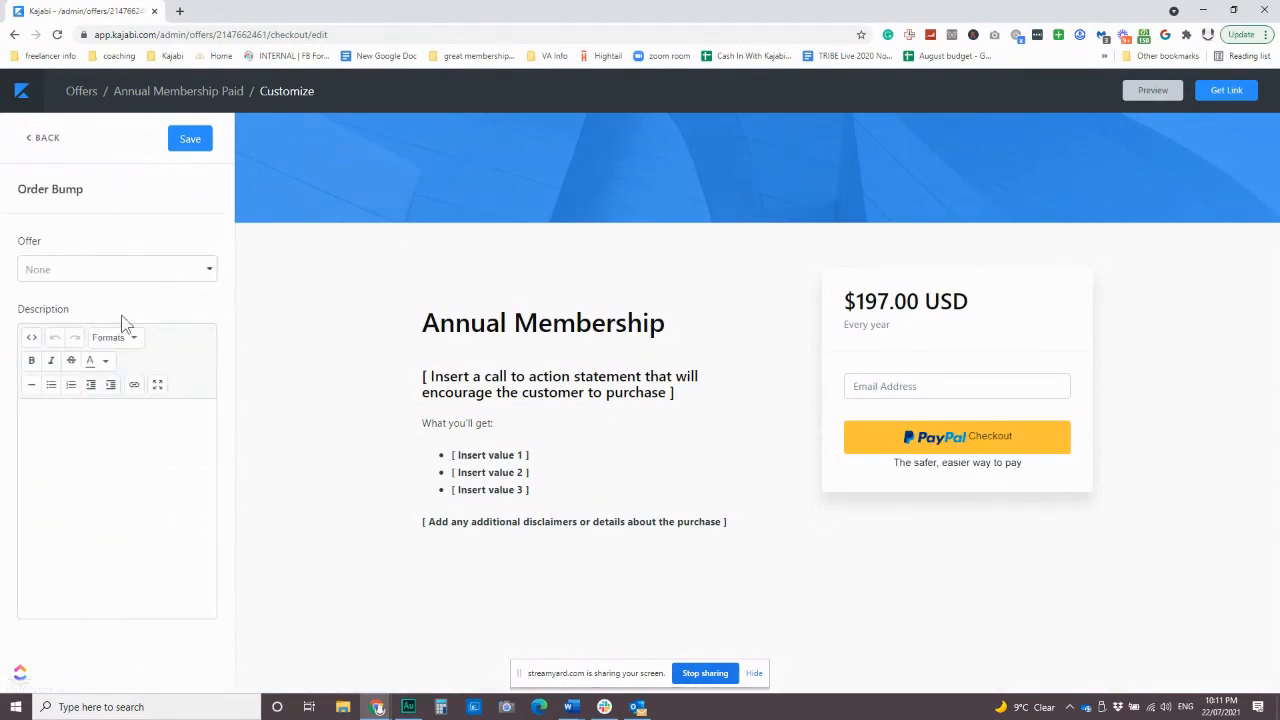
pyautogui.click(141, 275)
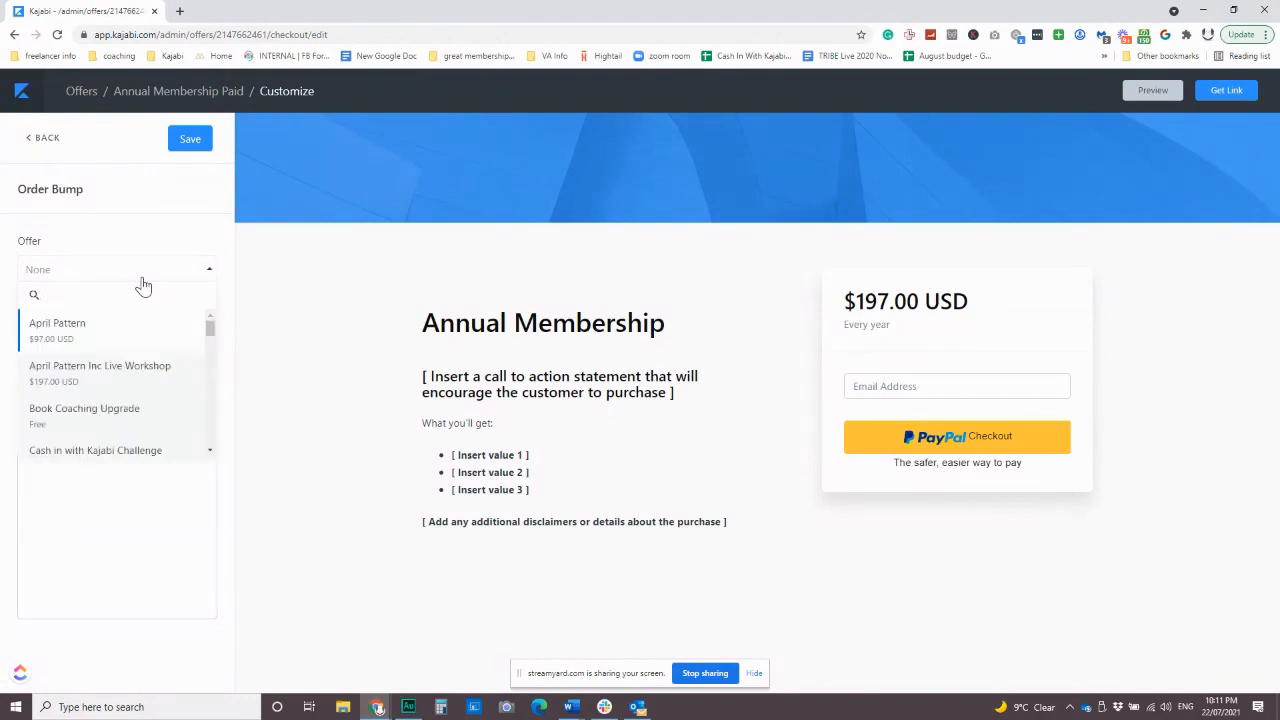
pyautogui.click(105, 335)
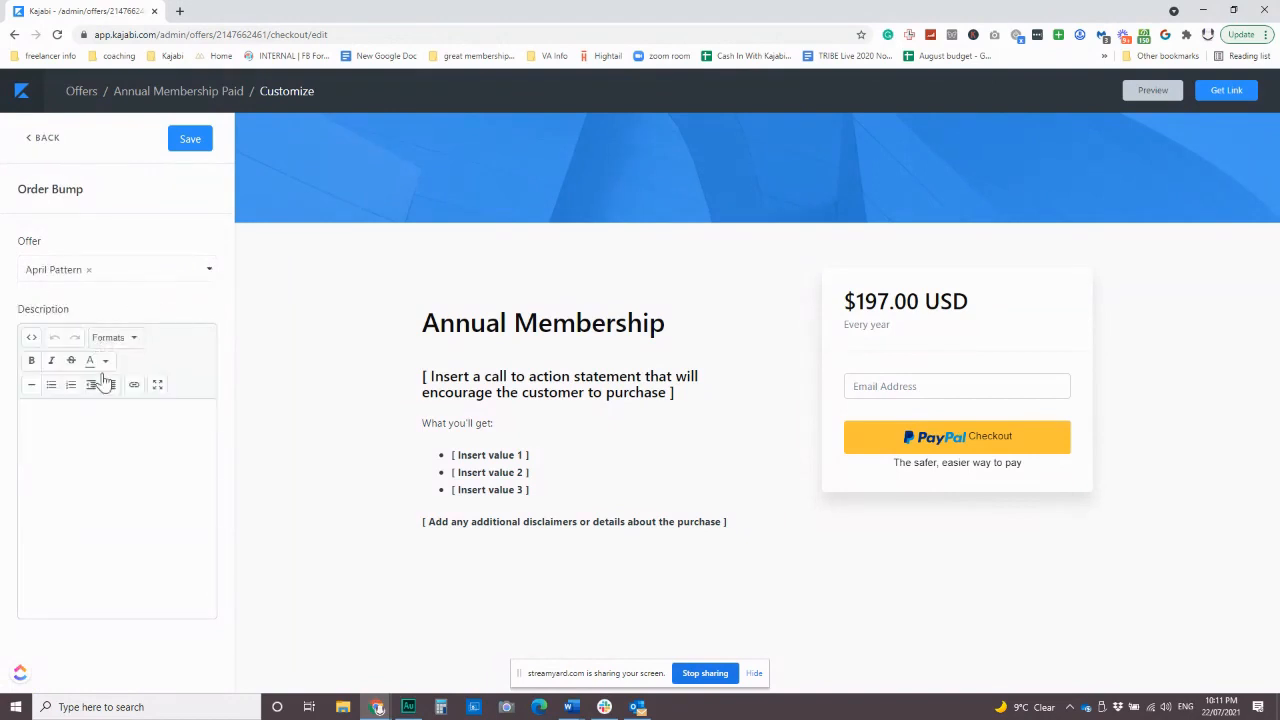
# Enter the order bump description "Want a great deal - get this for 50% off the regular price when you buy with the annual membership" and save.
pyautogui.click(106, 437)
pyautogui.write('Want a great deal')
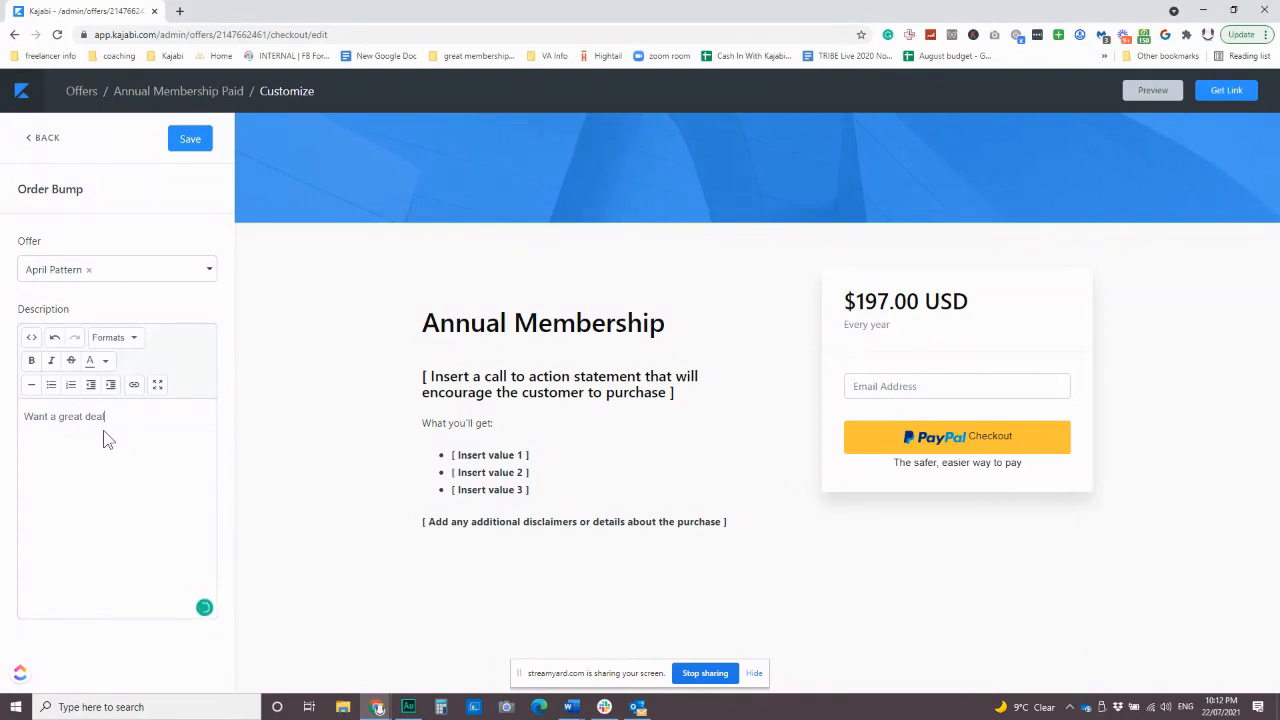
pyautogui.write('this for 50')
pyautogui.write('5')
pyautogui.write('% off the regular')
pyautogui.write(' pr')
pyautogui.write('ice when you buy wi')
pyautogui.write('th the annu')
pyautogui.write('al membership')
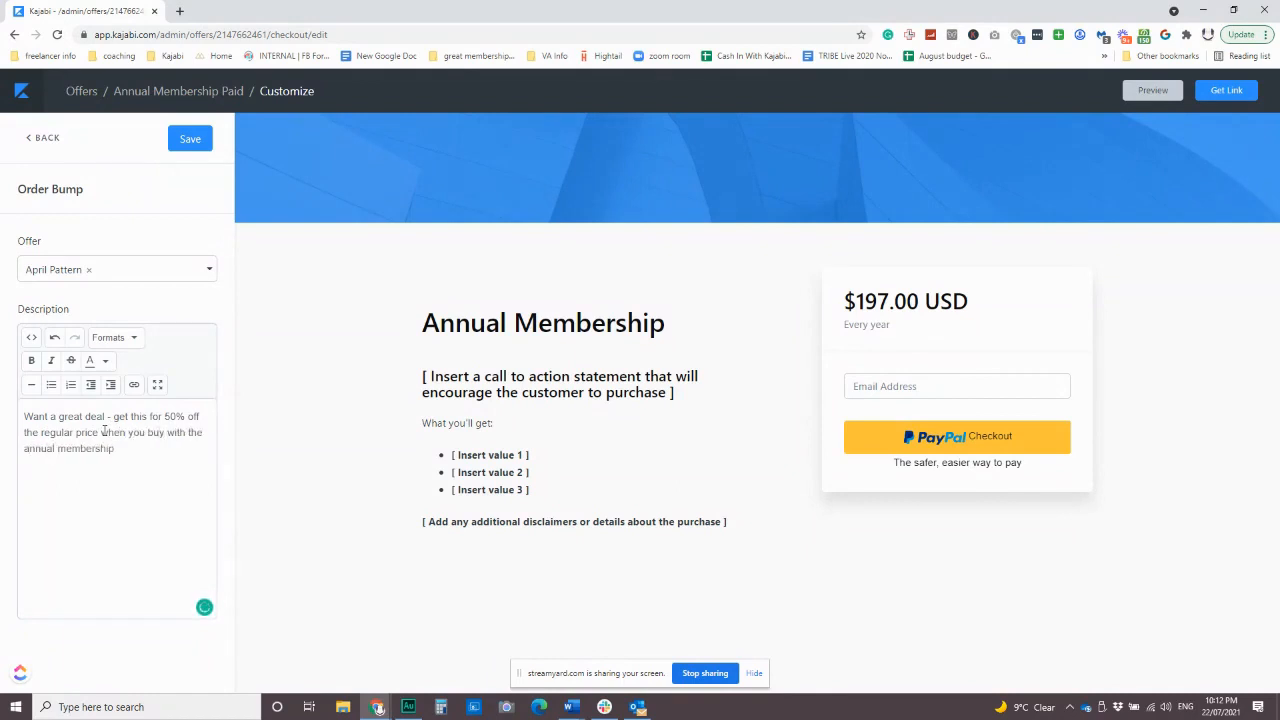
pyautogui.click(194, 139)
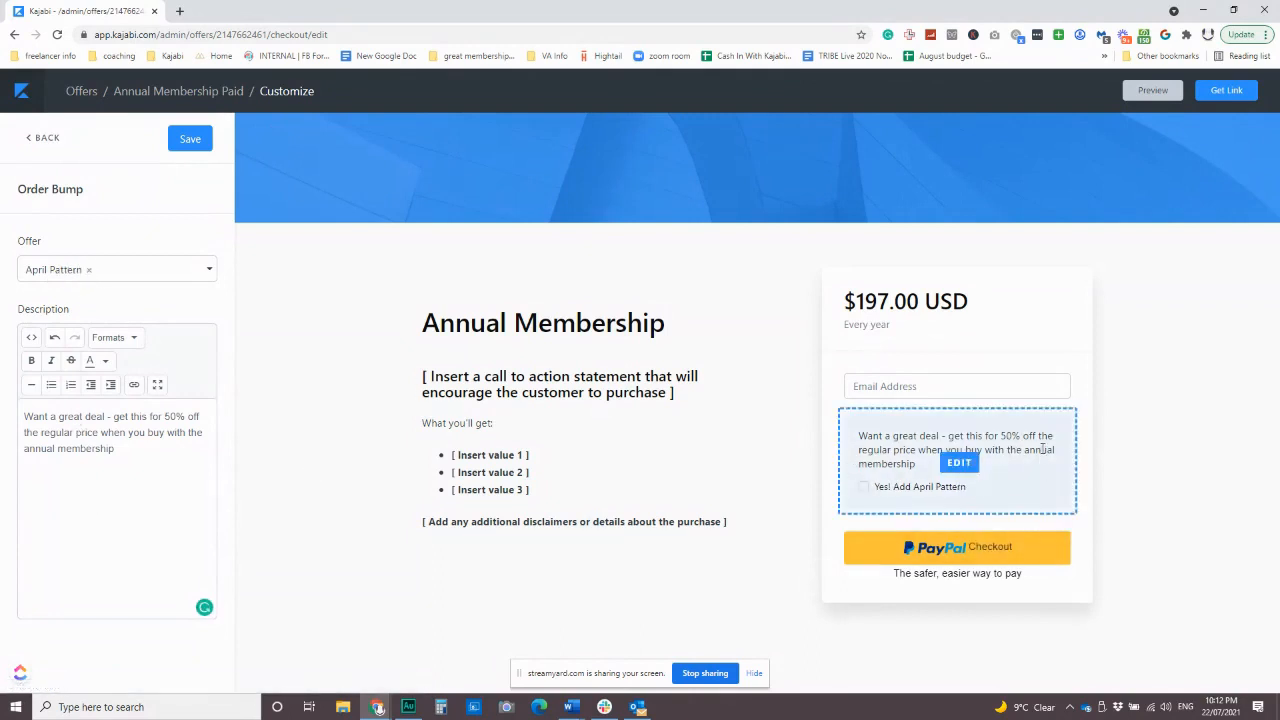
# Append "only $49" to the end of the order bump description and save the checkout.
pyautogui.click(136, 448)
pyautogui.write('o')
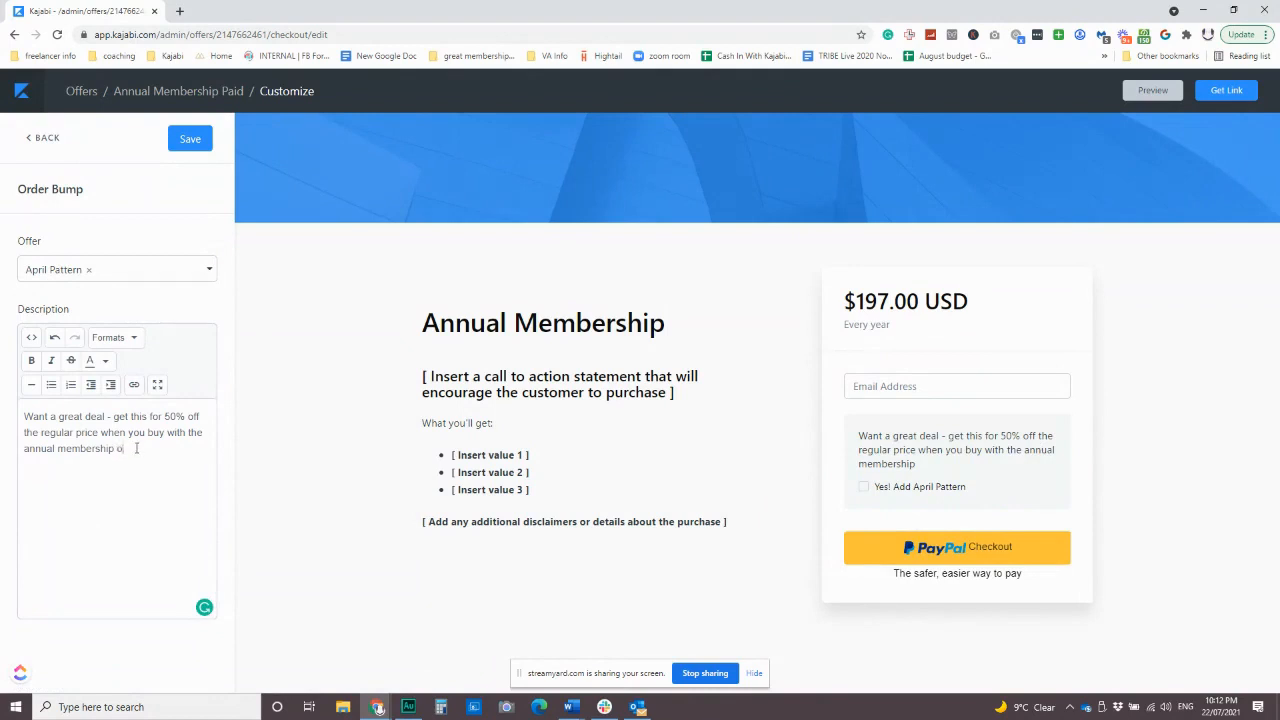
pyautogui.write('nly $49')
pyautogui.click(189, 139)
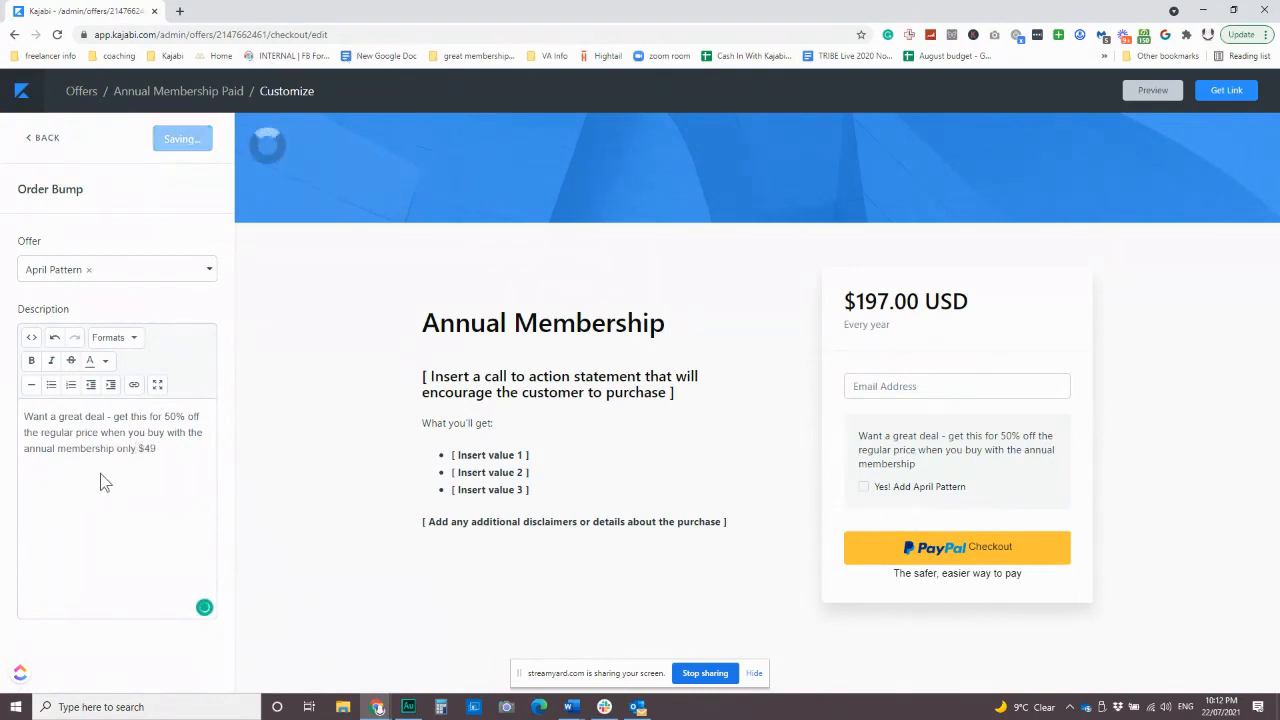